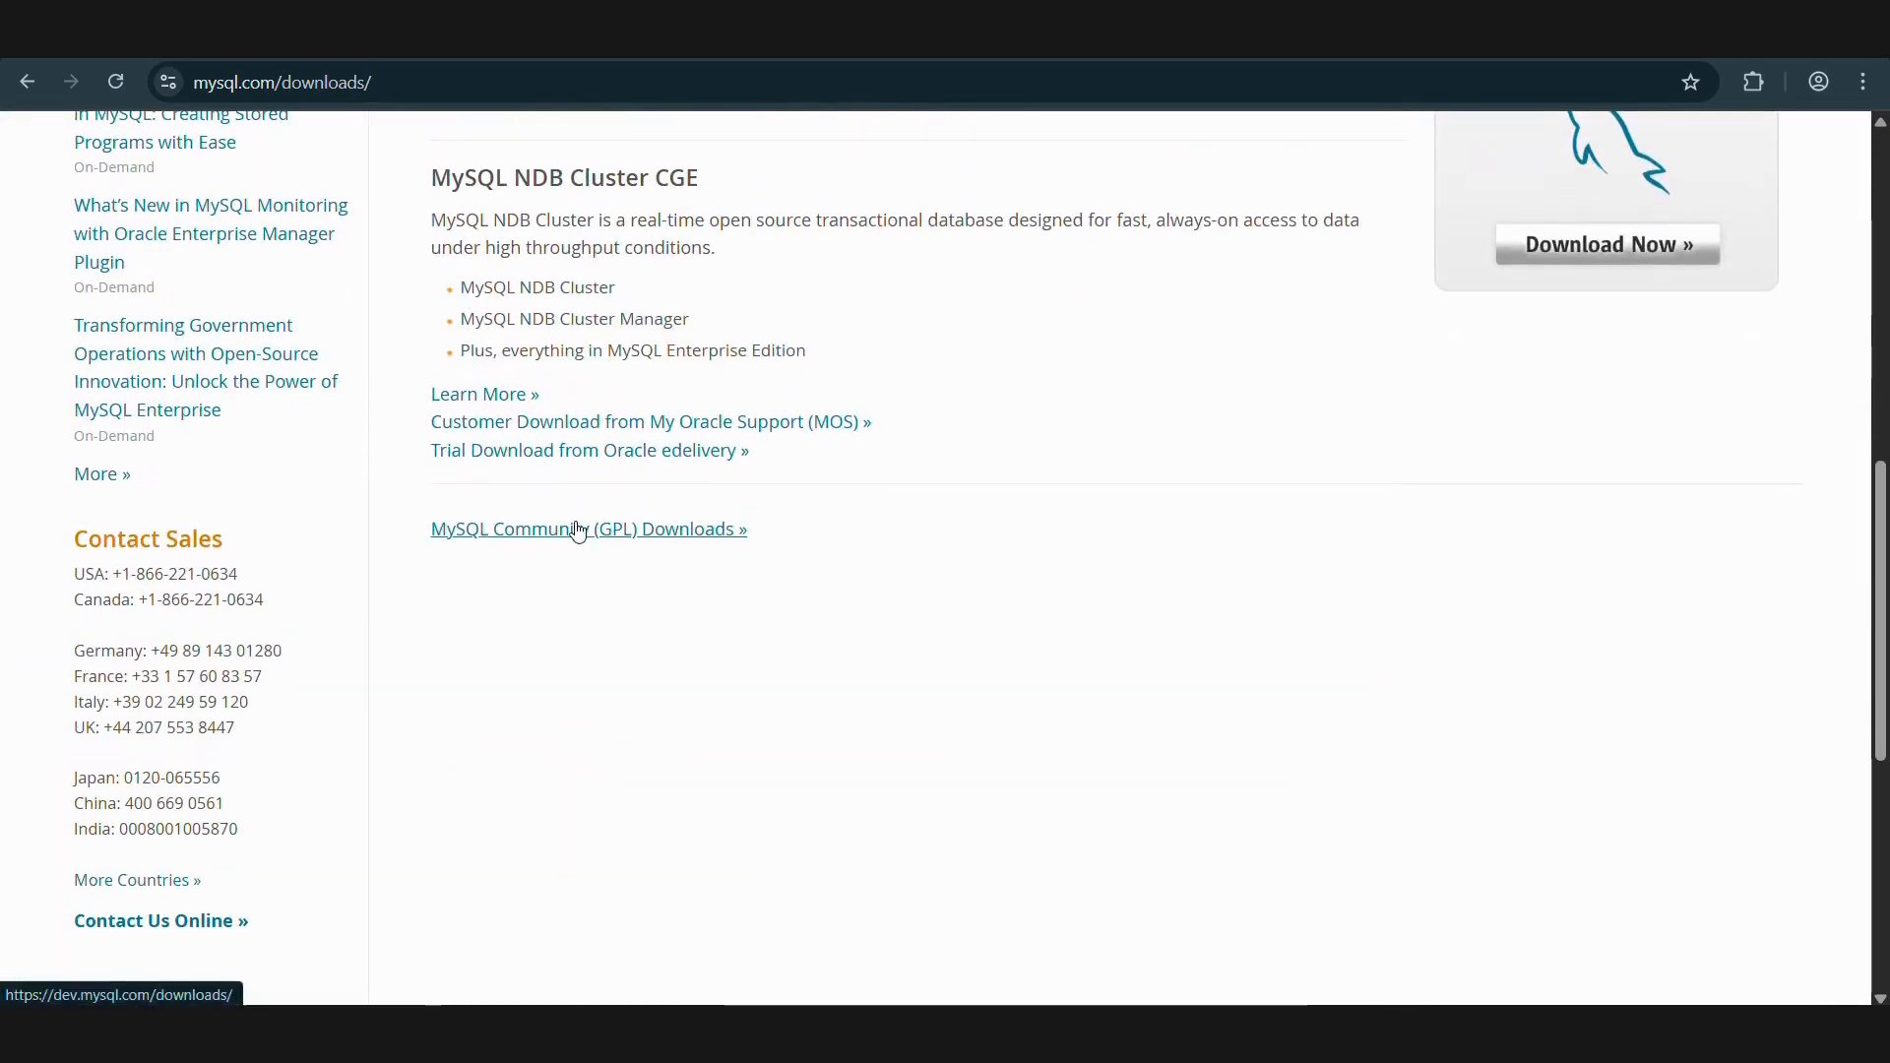
- Download the 354.3M Windows MSI of MySQL Installer 8.0.43 from the Community (GPL) downloads without logging in
click(580, 531)
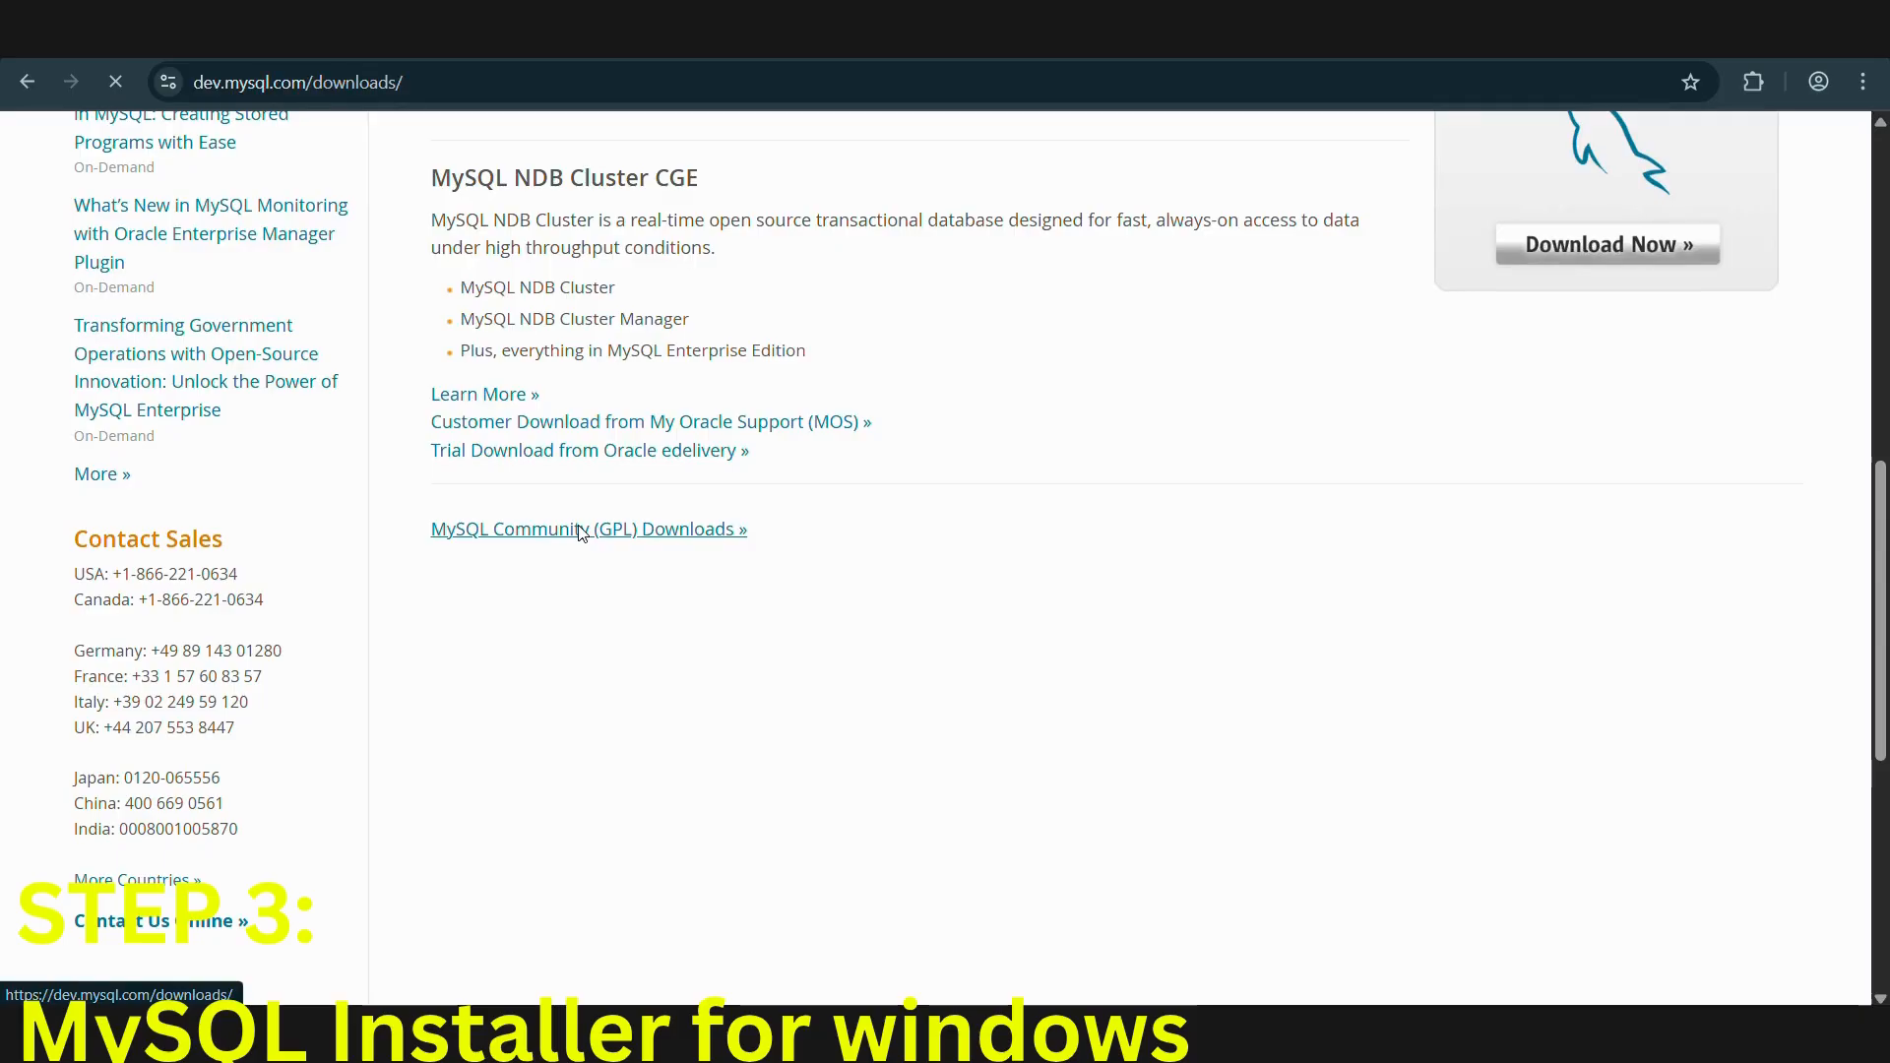
click(313, 677)
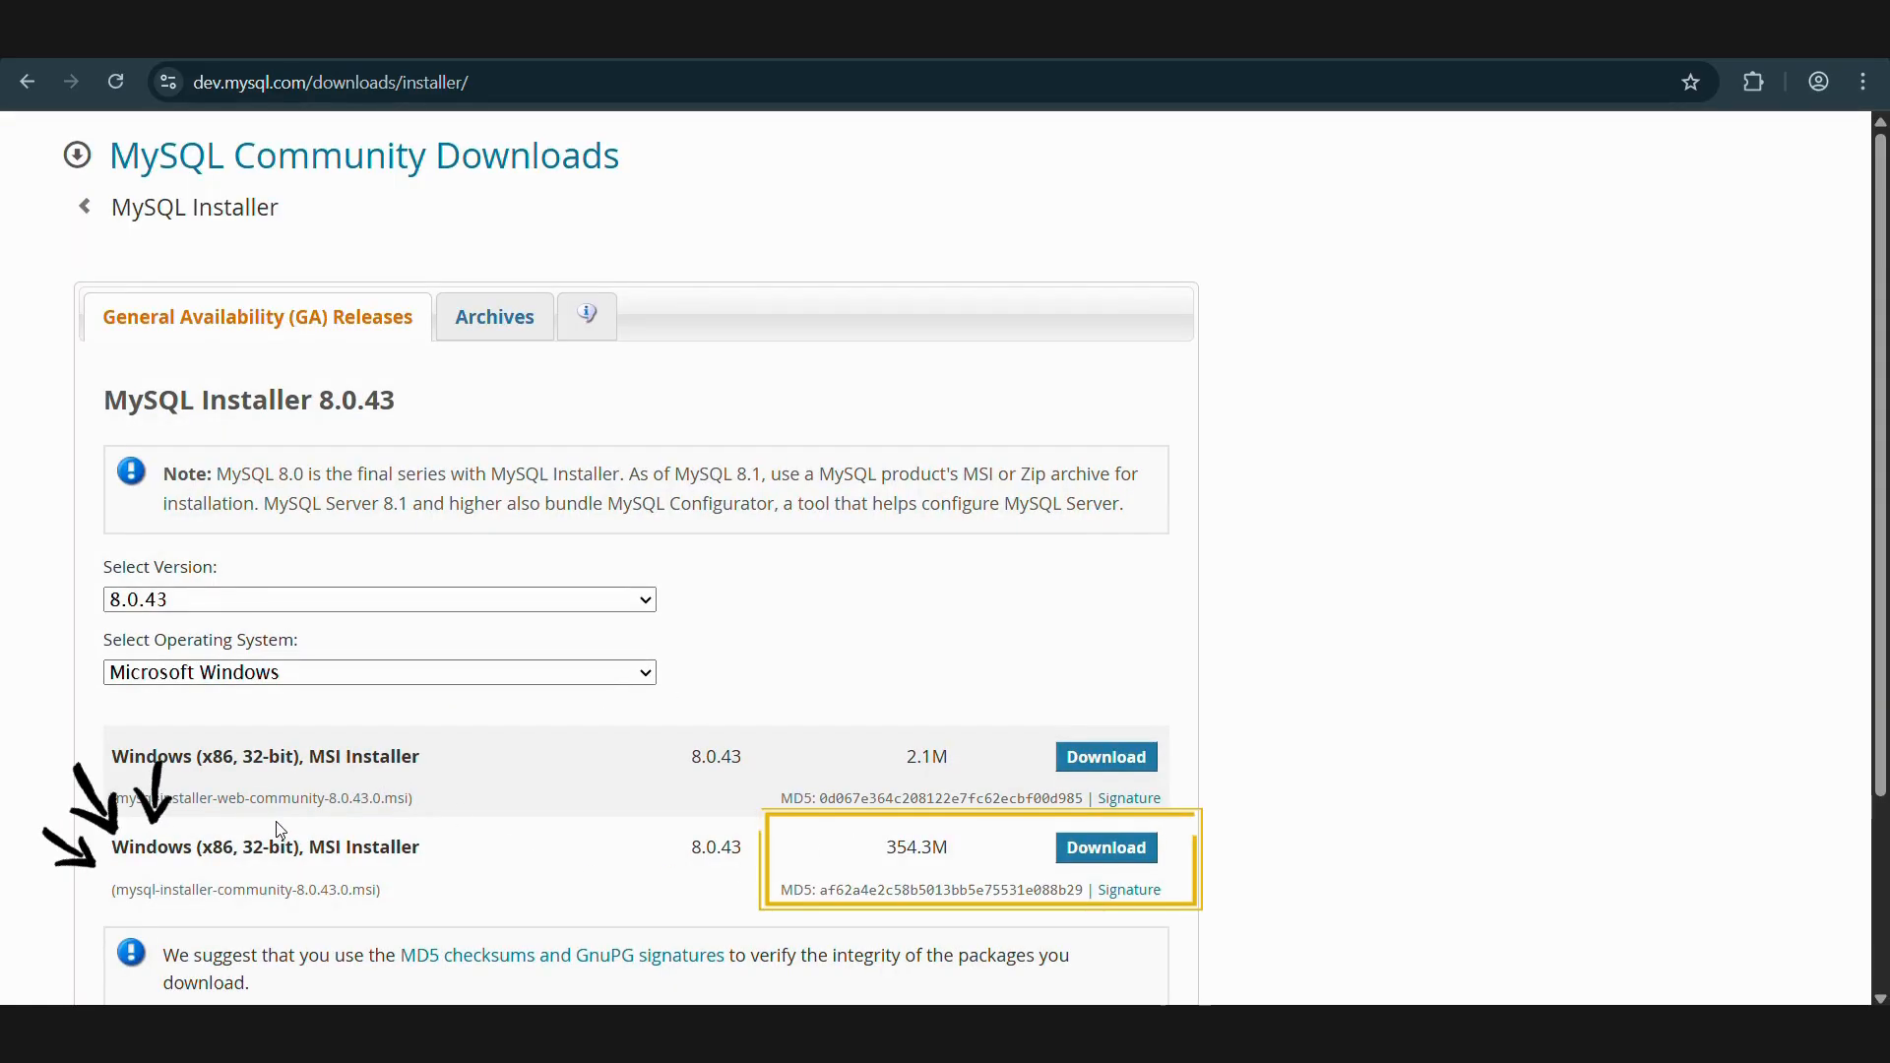
drag(304, 846, 34, 854)
click(221, 855)
click(1107, 849)
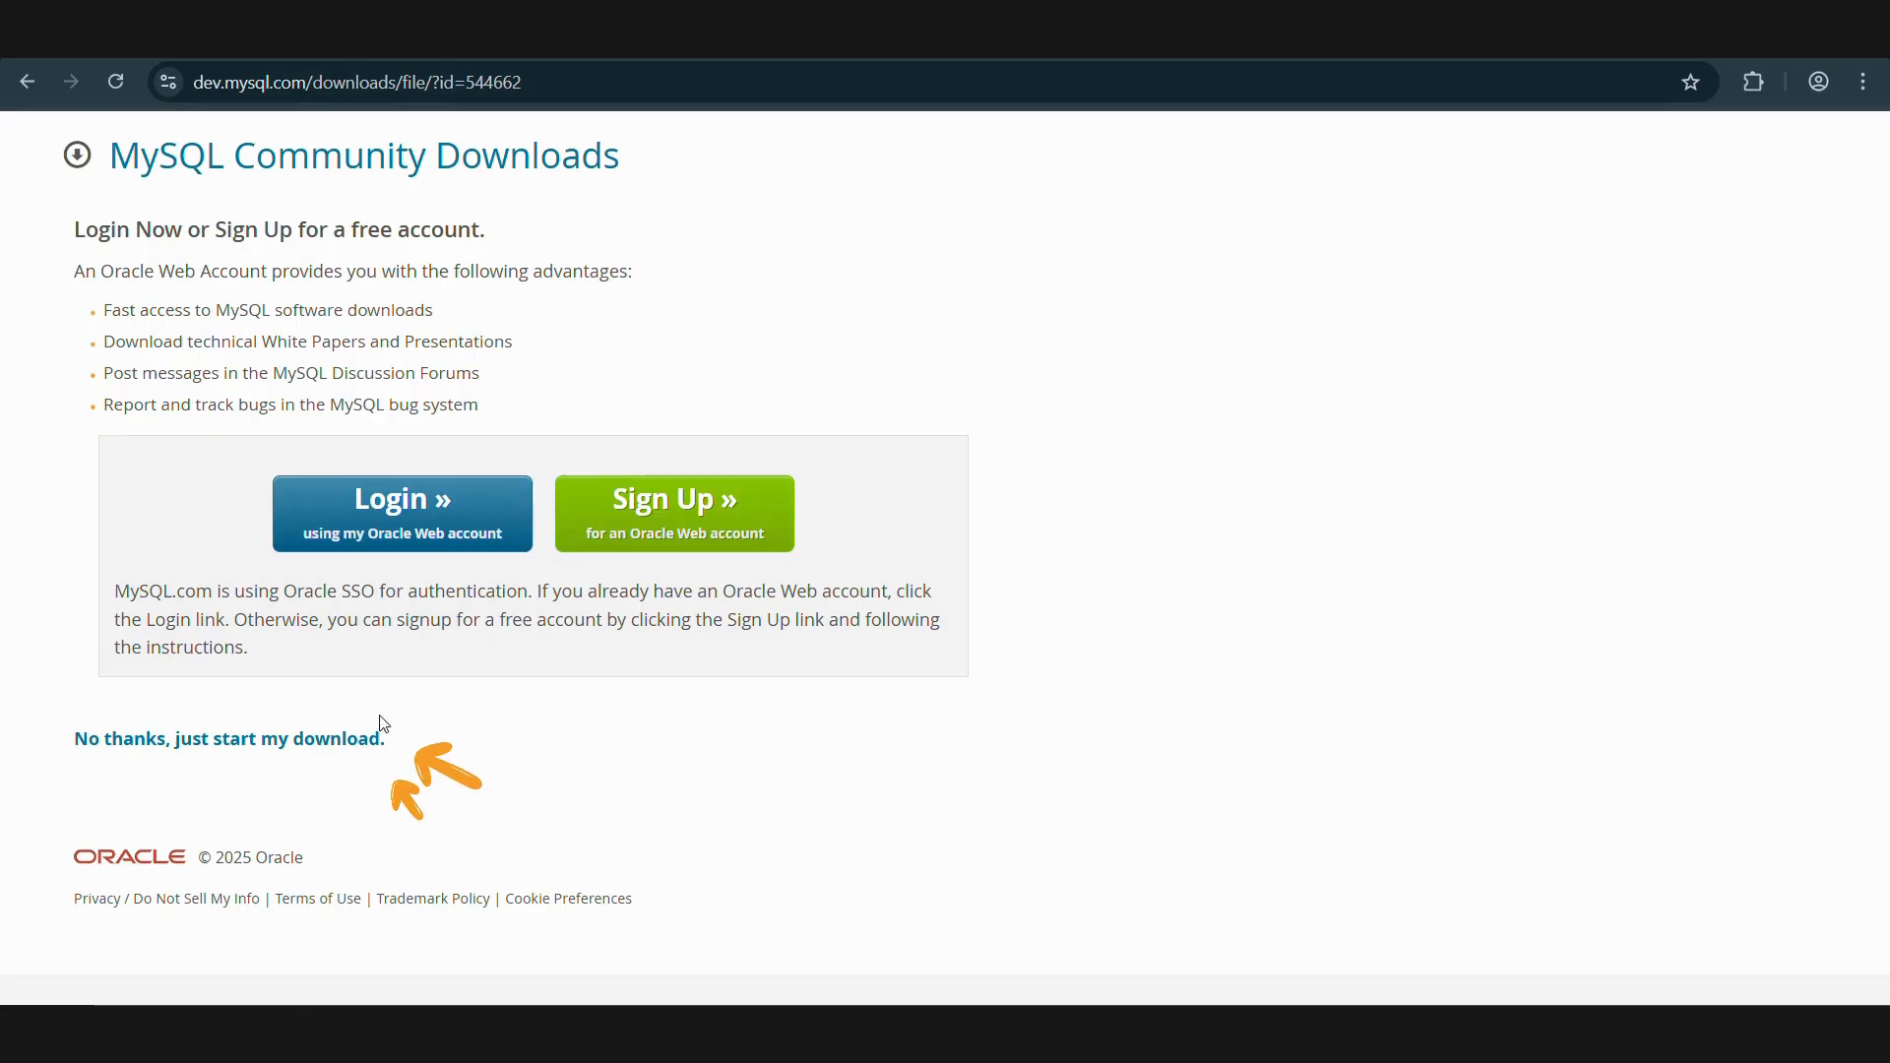
click(237, 745)
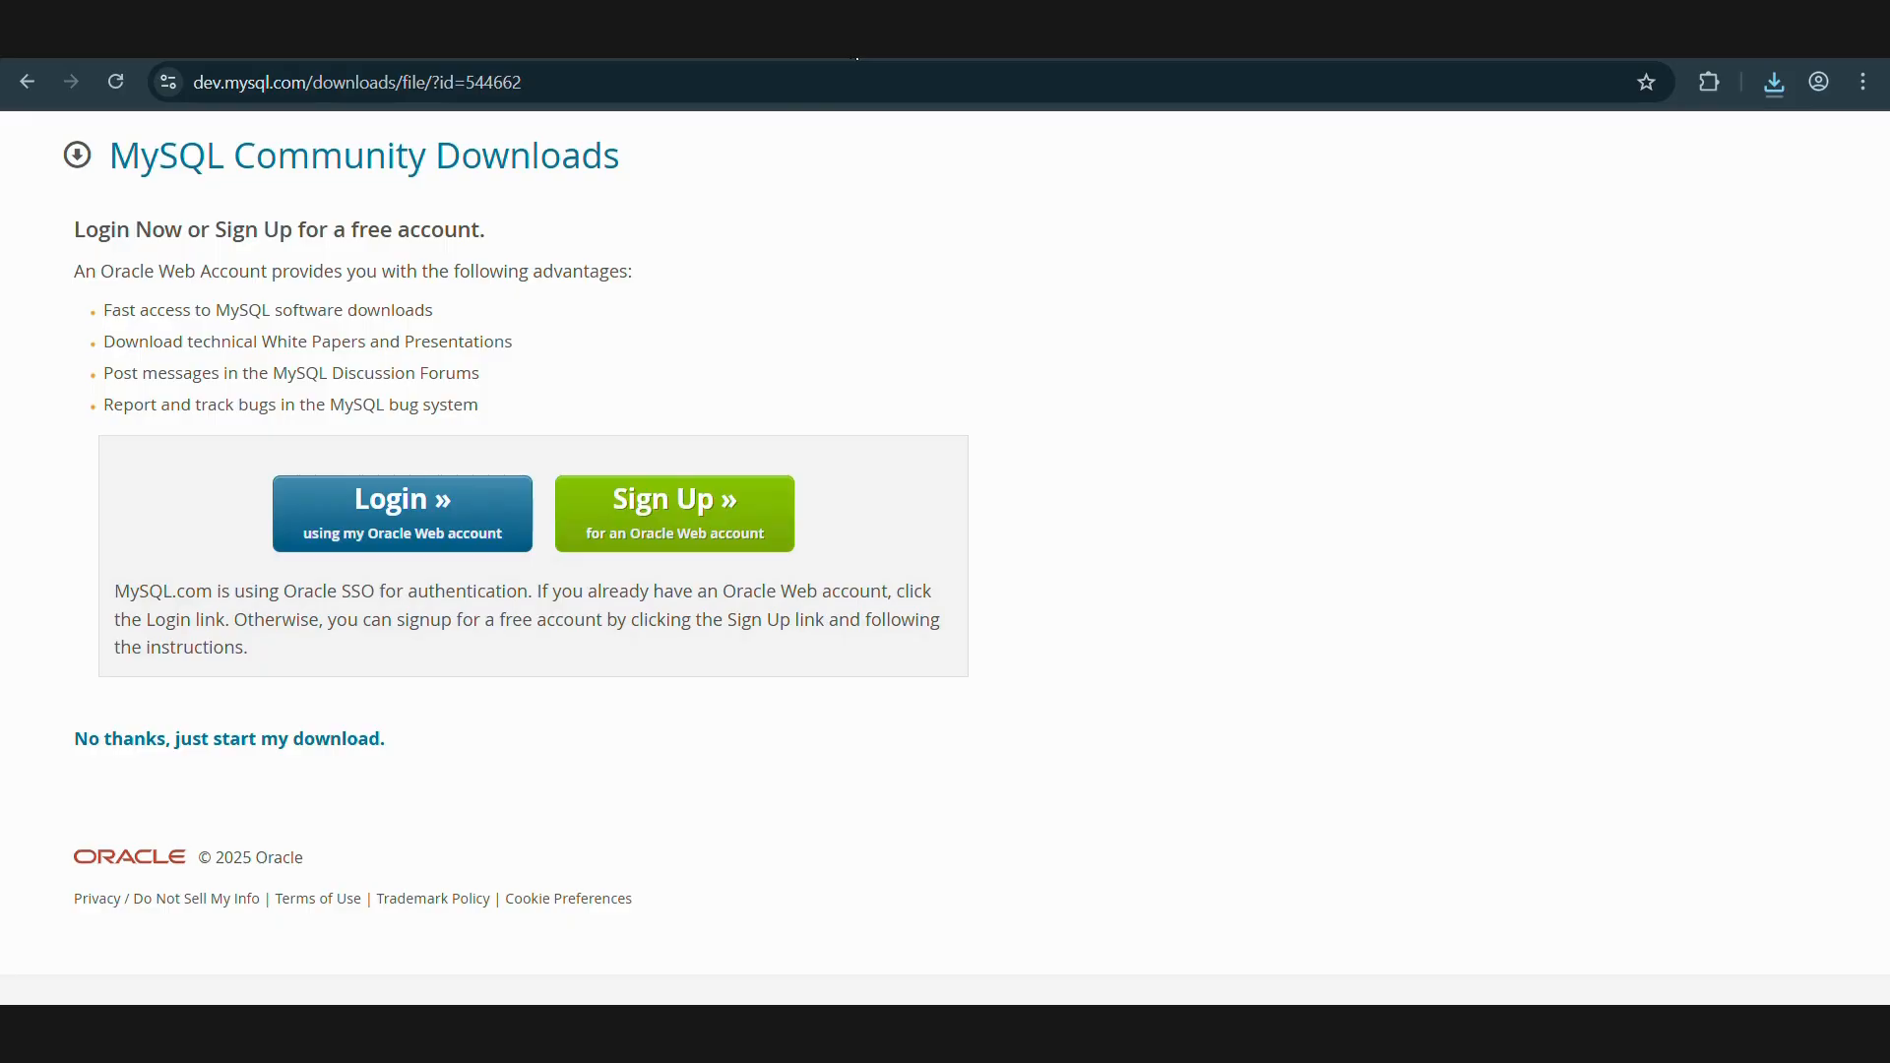
- Launch the downloaded mysql-installer-community-8.0.43.0.msi and proceed with the Custom setup type
click(1780, 83)
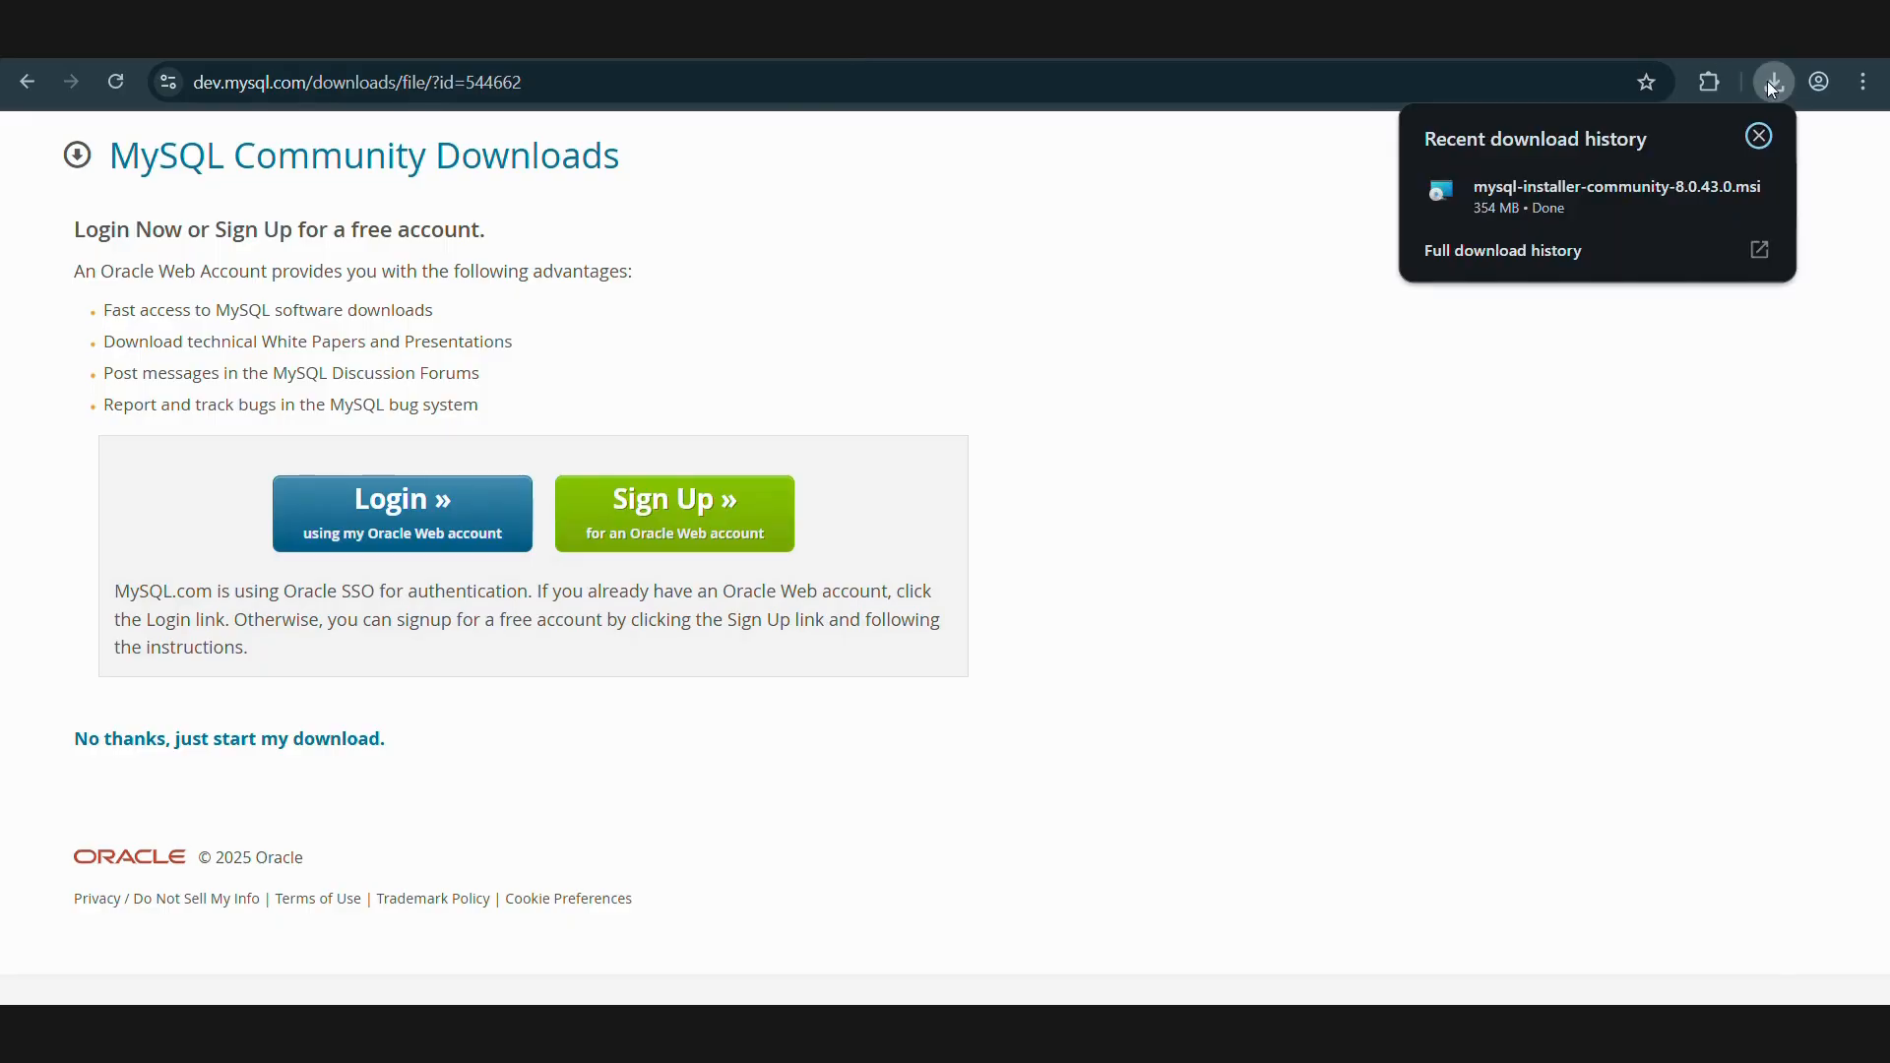
click(1546, 210)
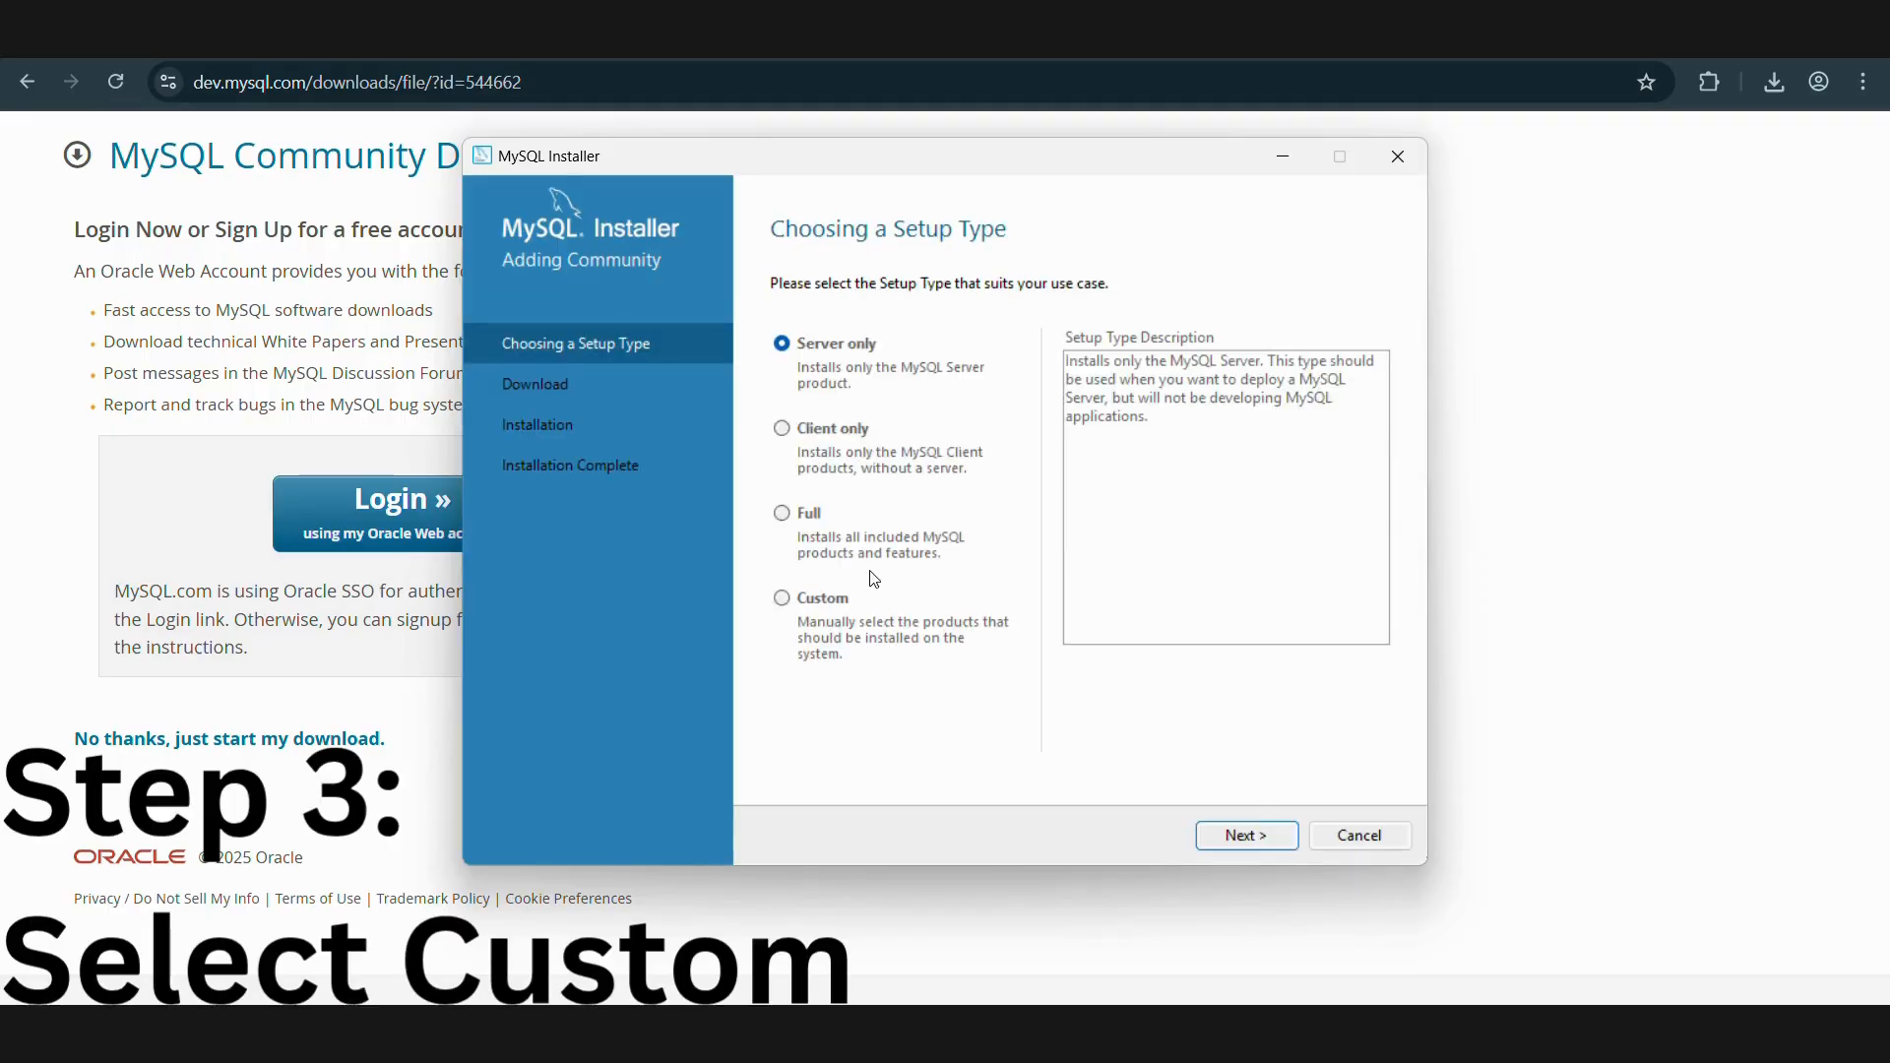
click(784, 601)
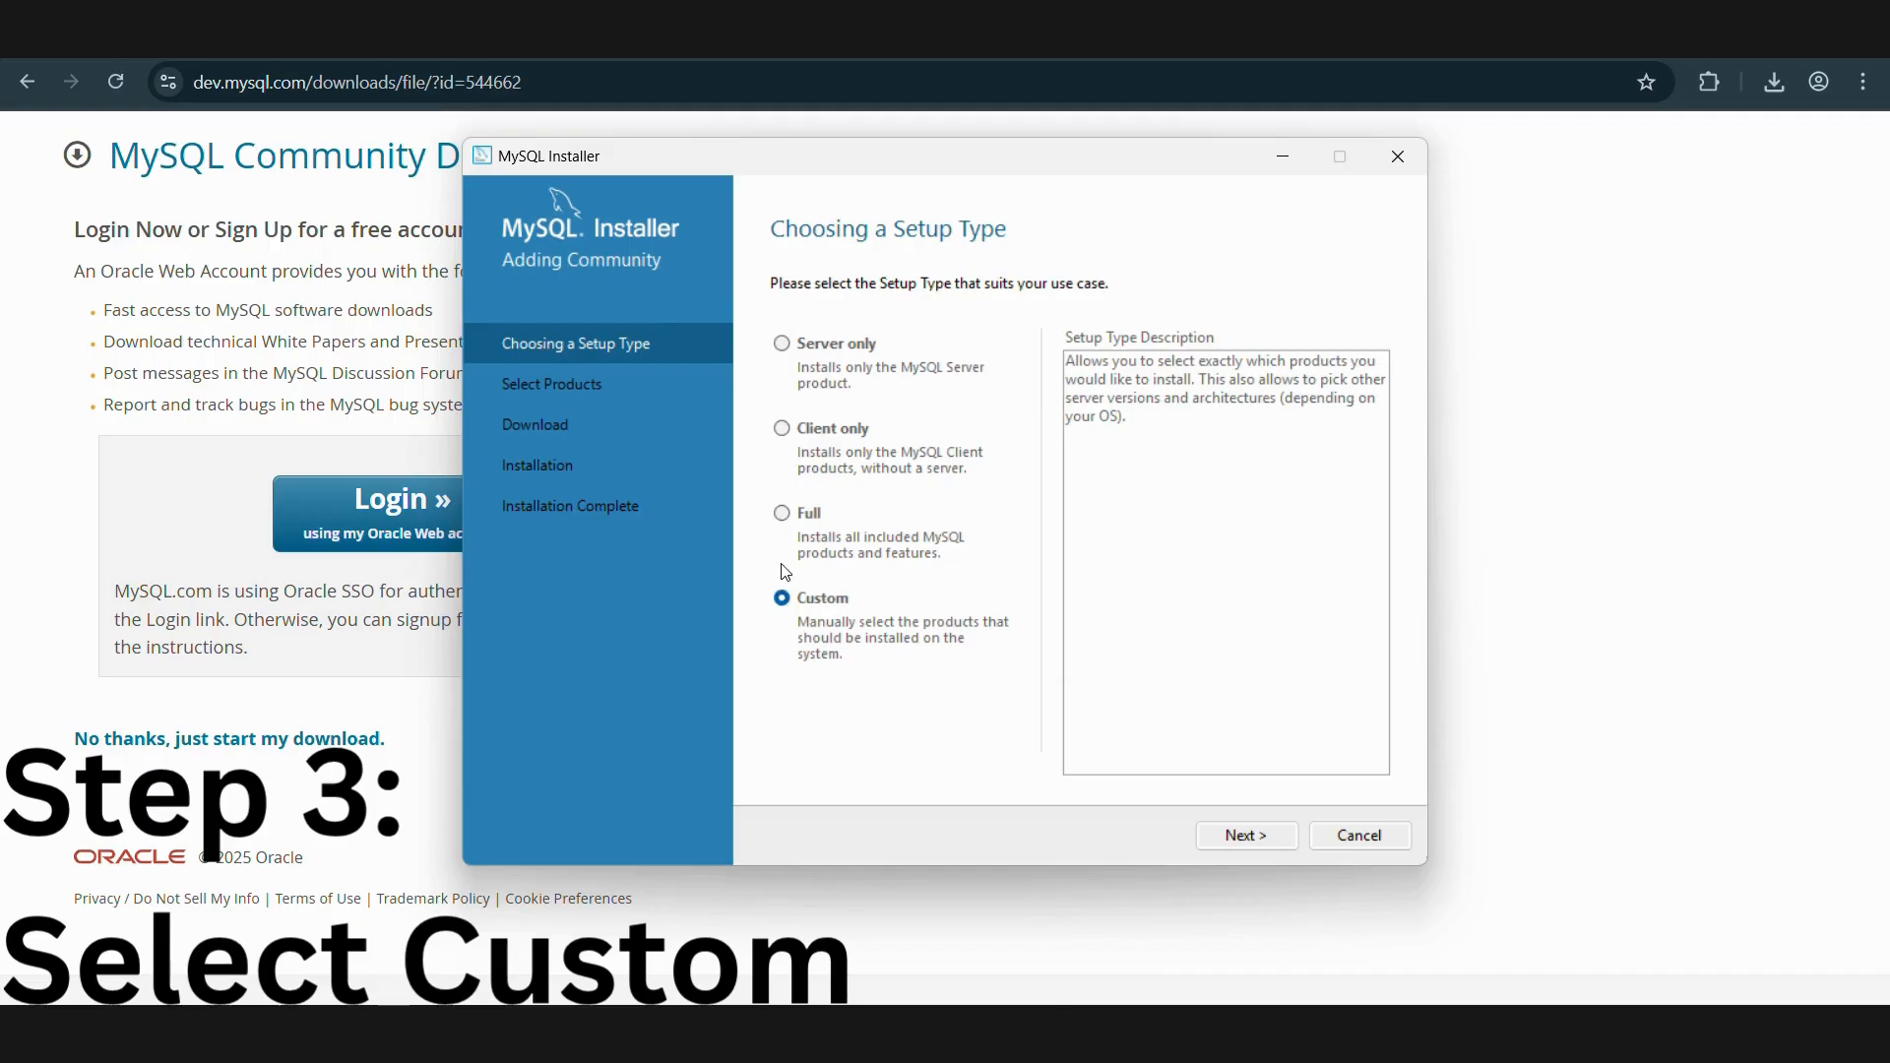
click(819, 69)
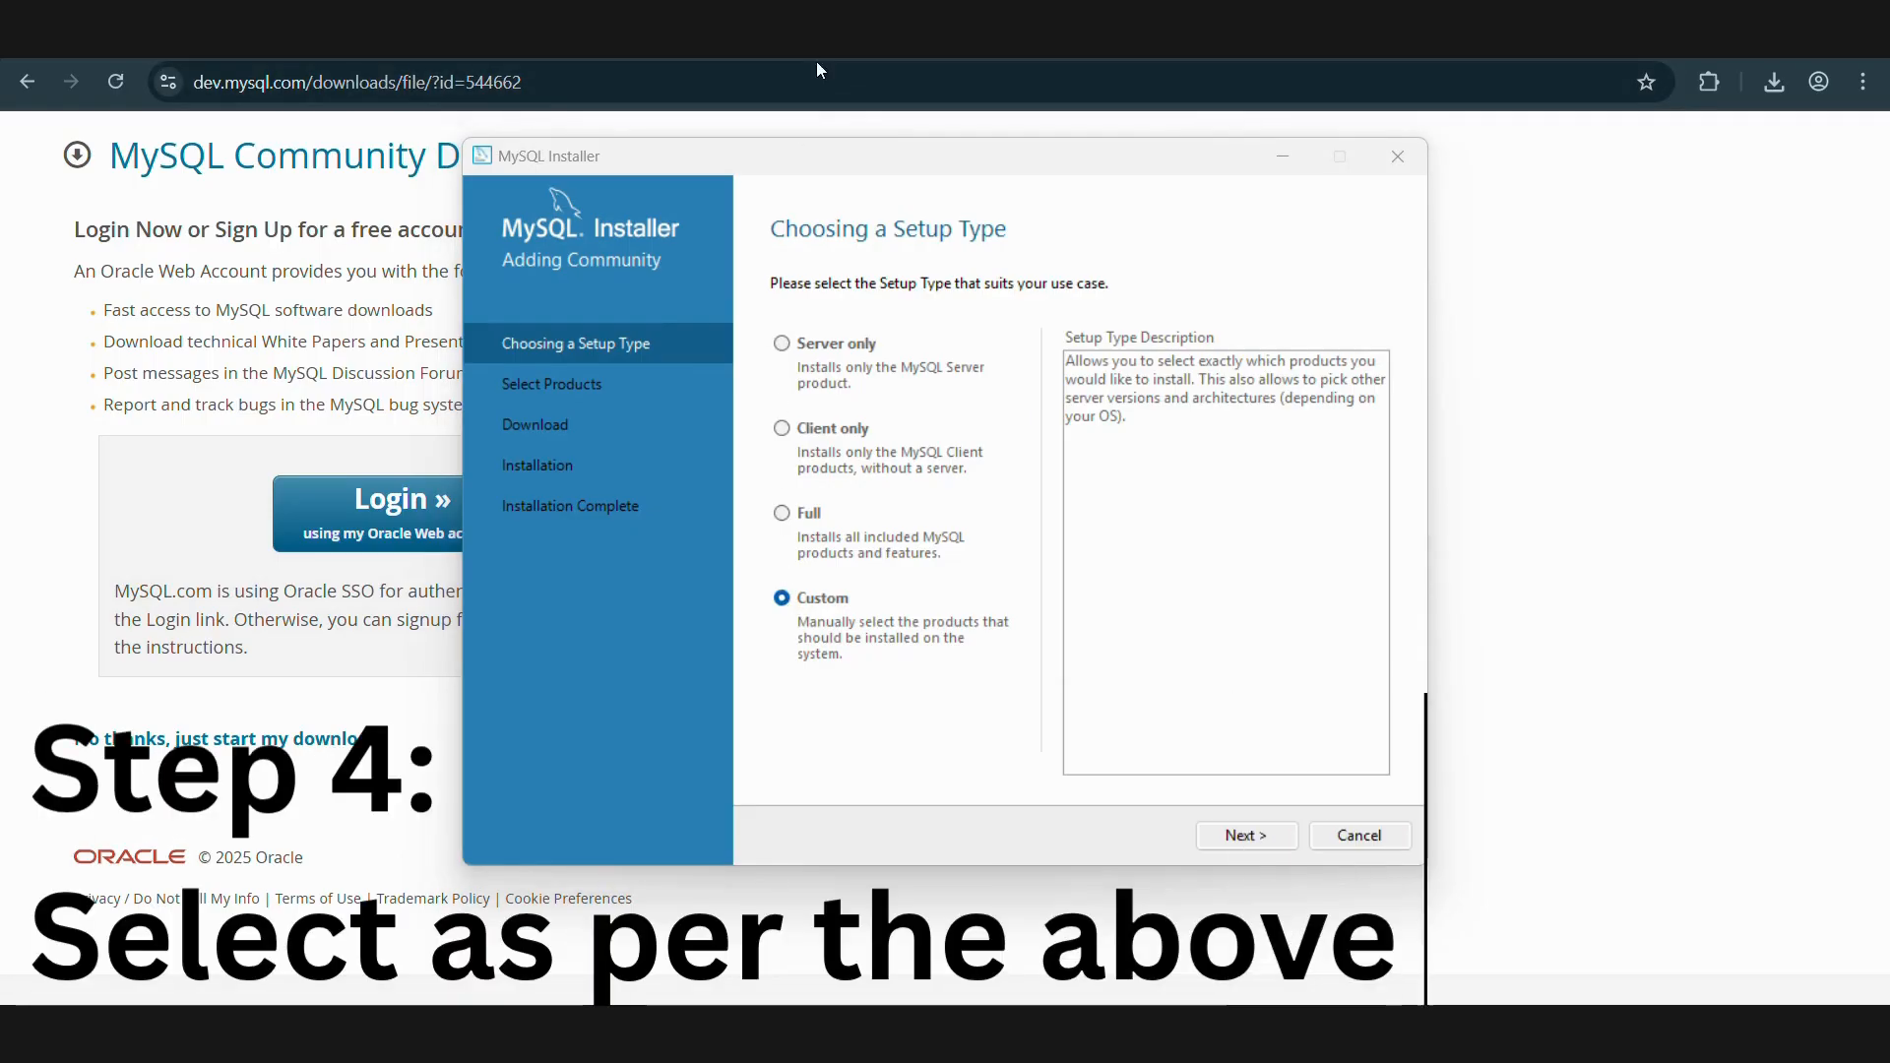
click(1201, 670)
click(1247, 836)
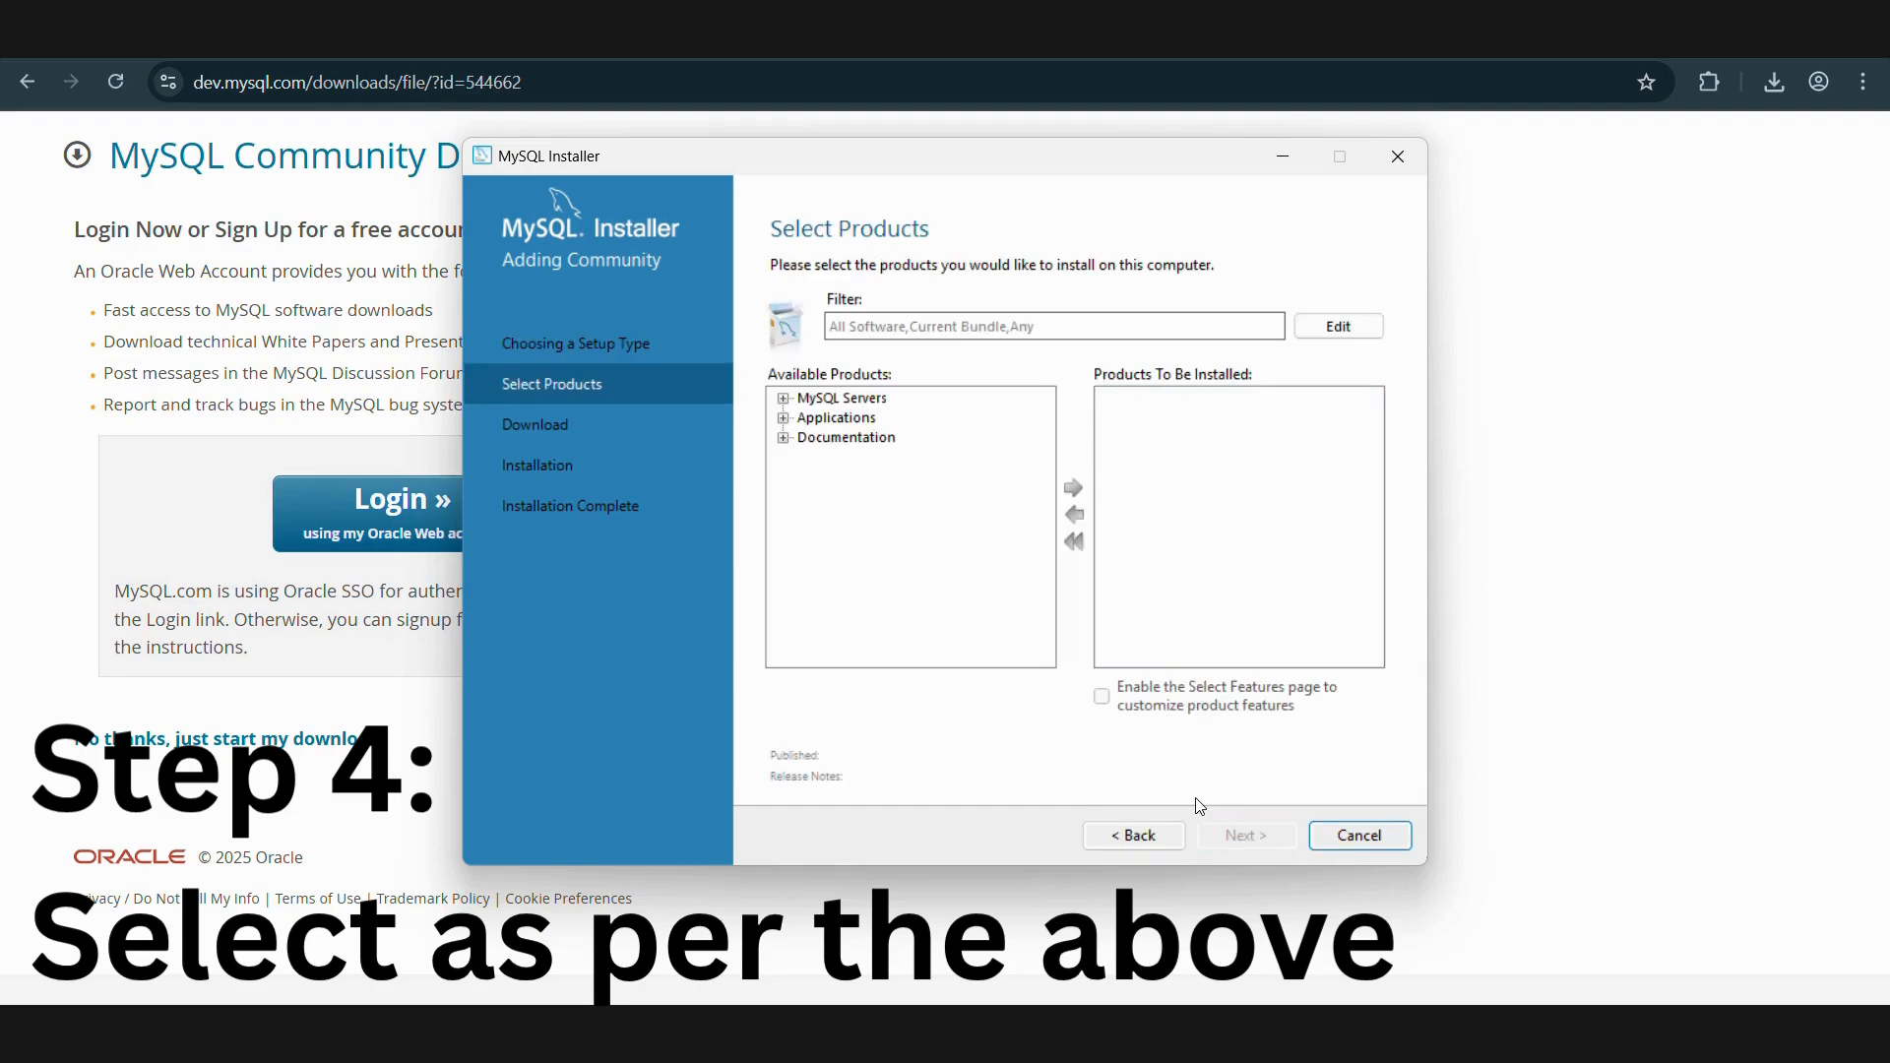
- Add MySQL Server 8.0.43 - X64 to the products to be installed
click(784, 400)
click(808, 419)
click(830, 438)
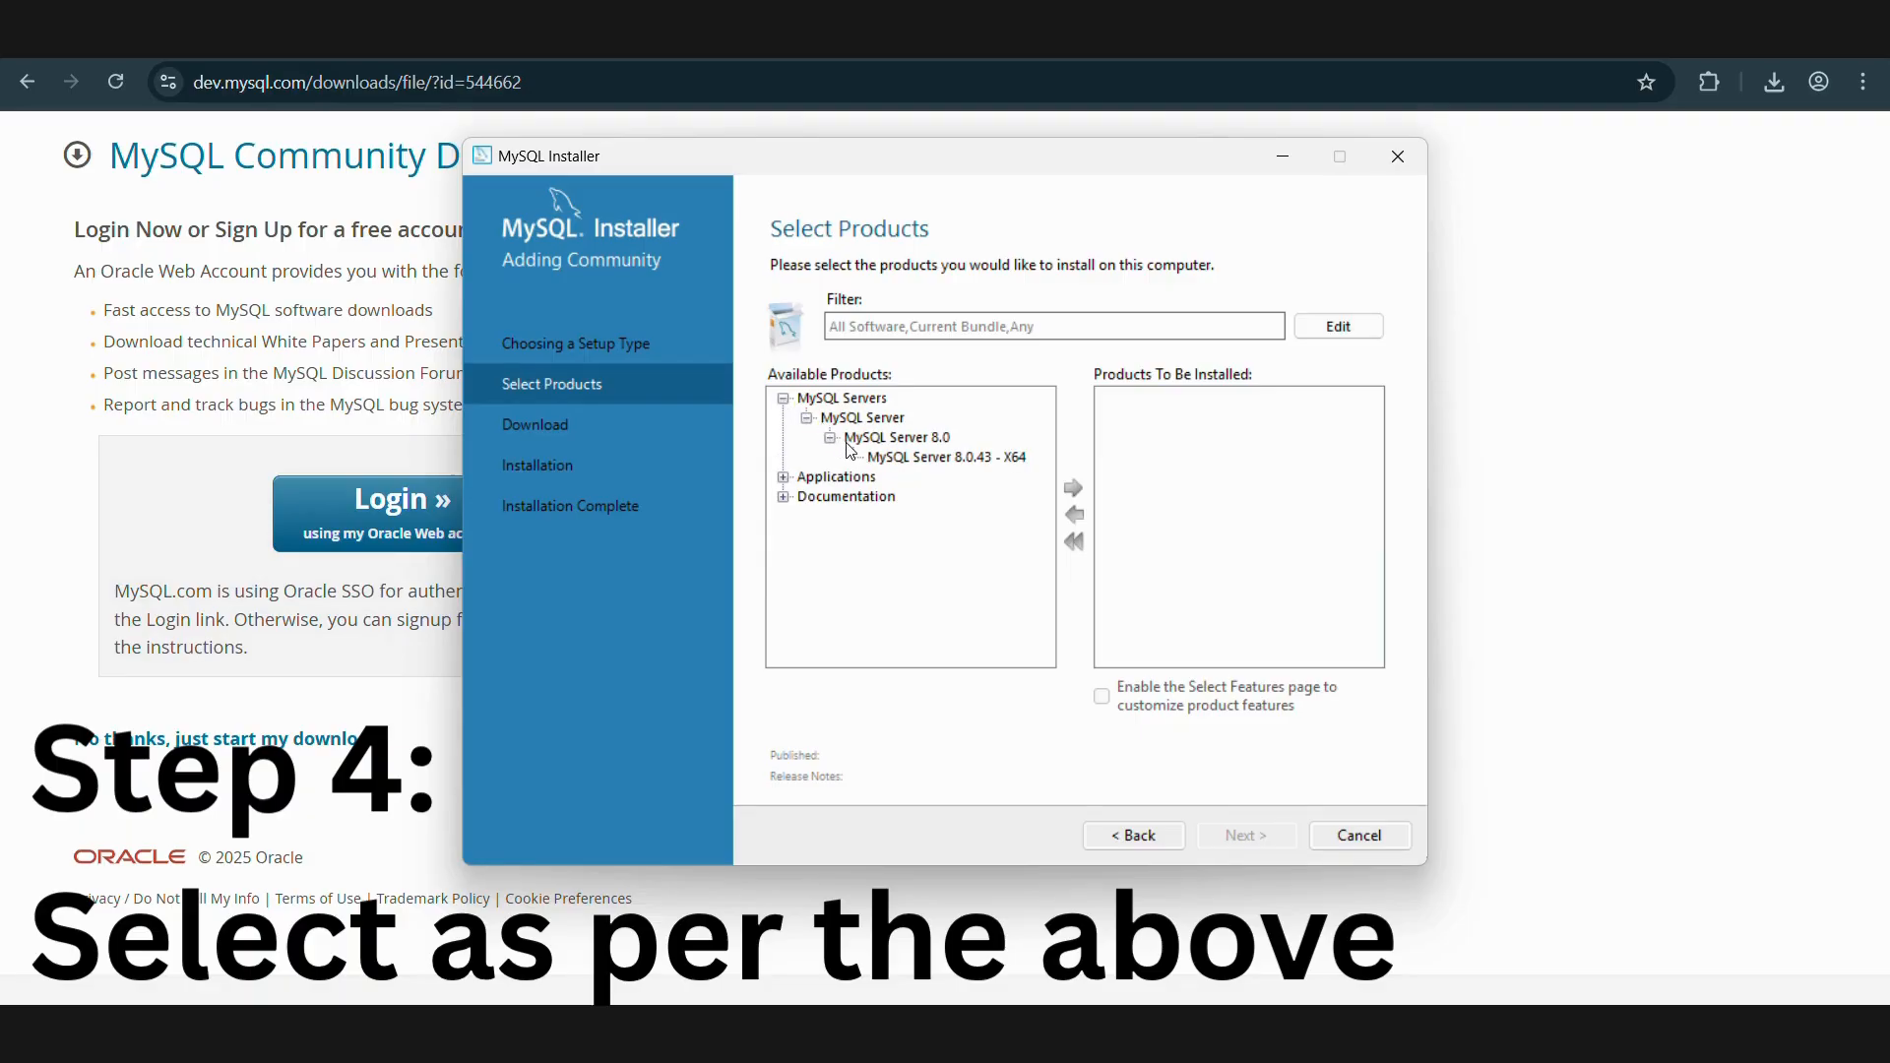
click(881, 459)
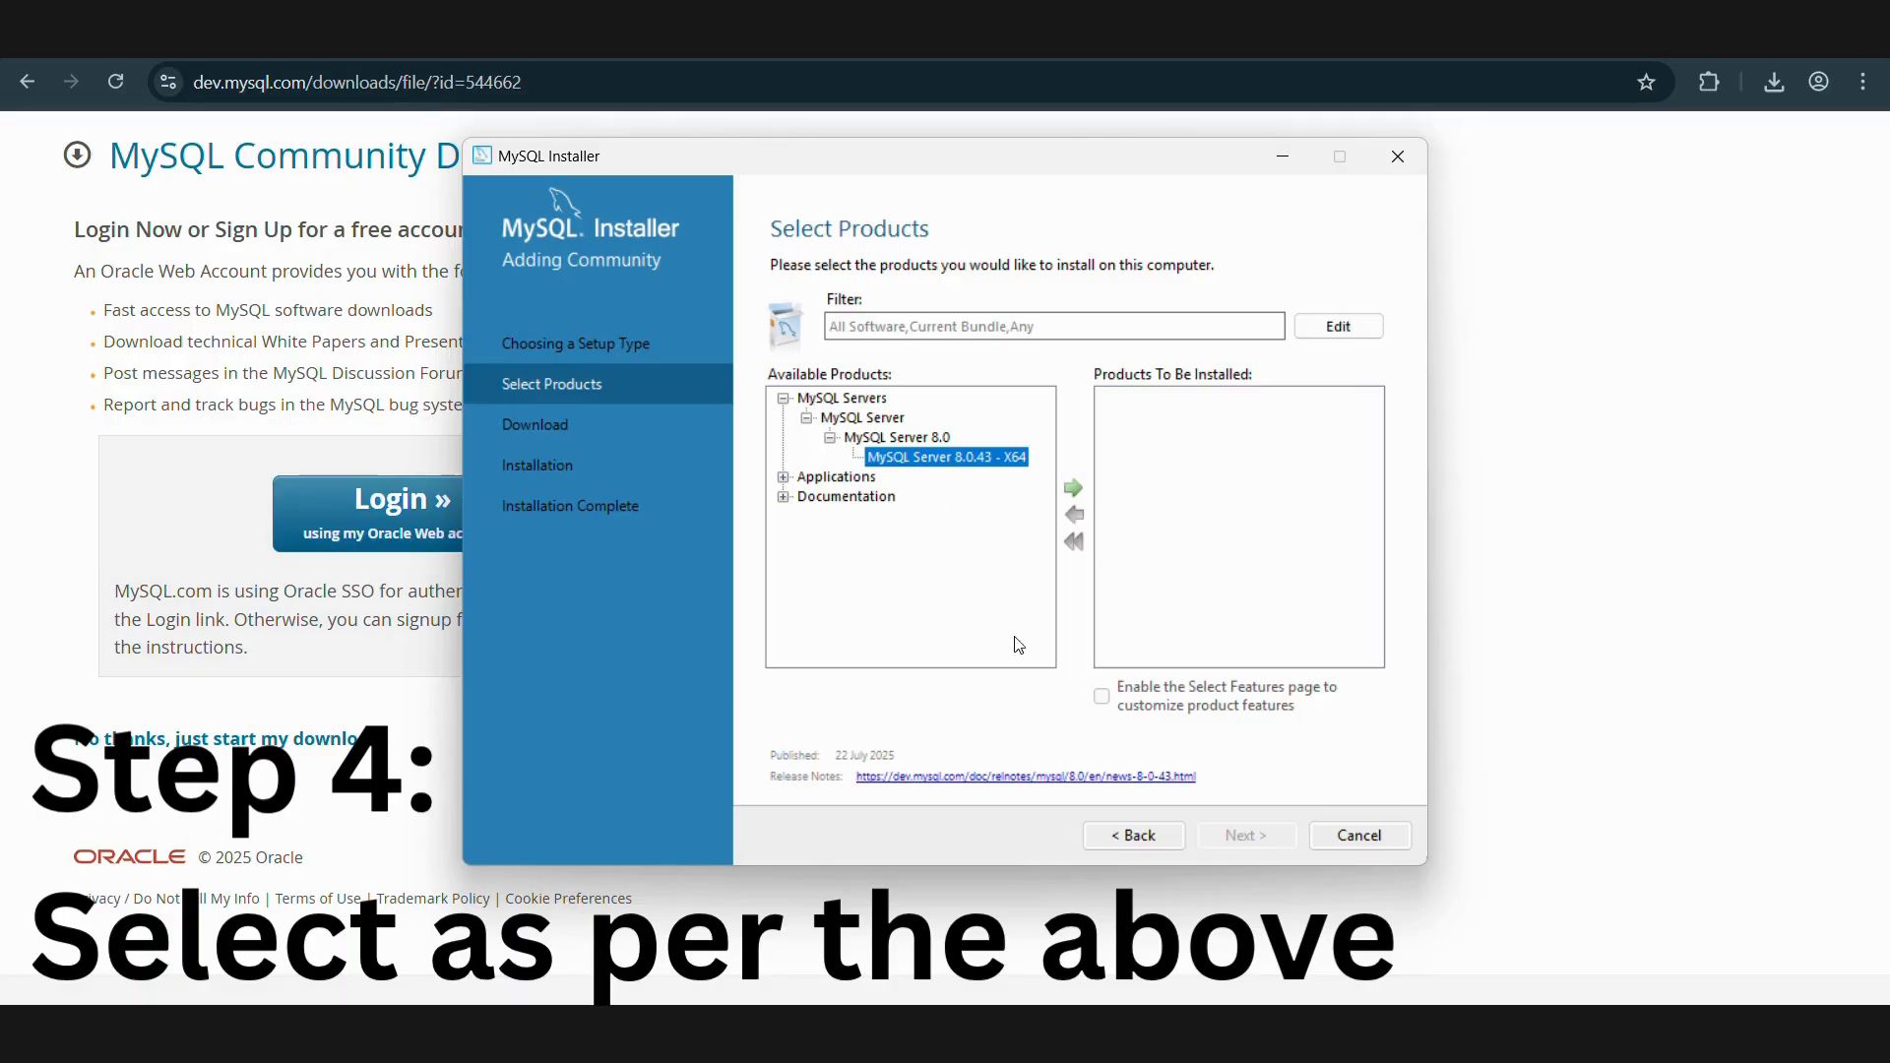
click(1072, 488)
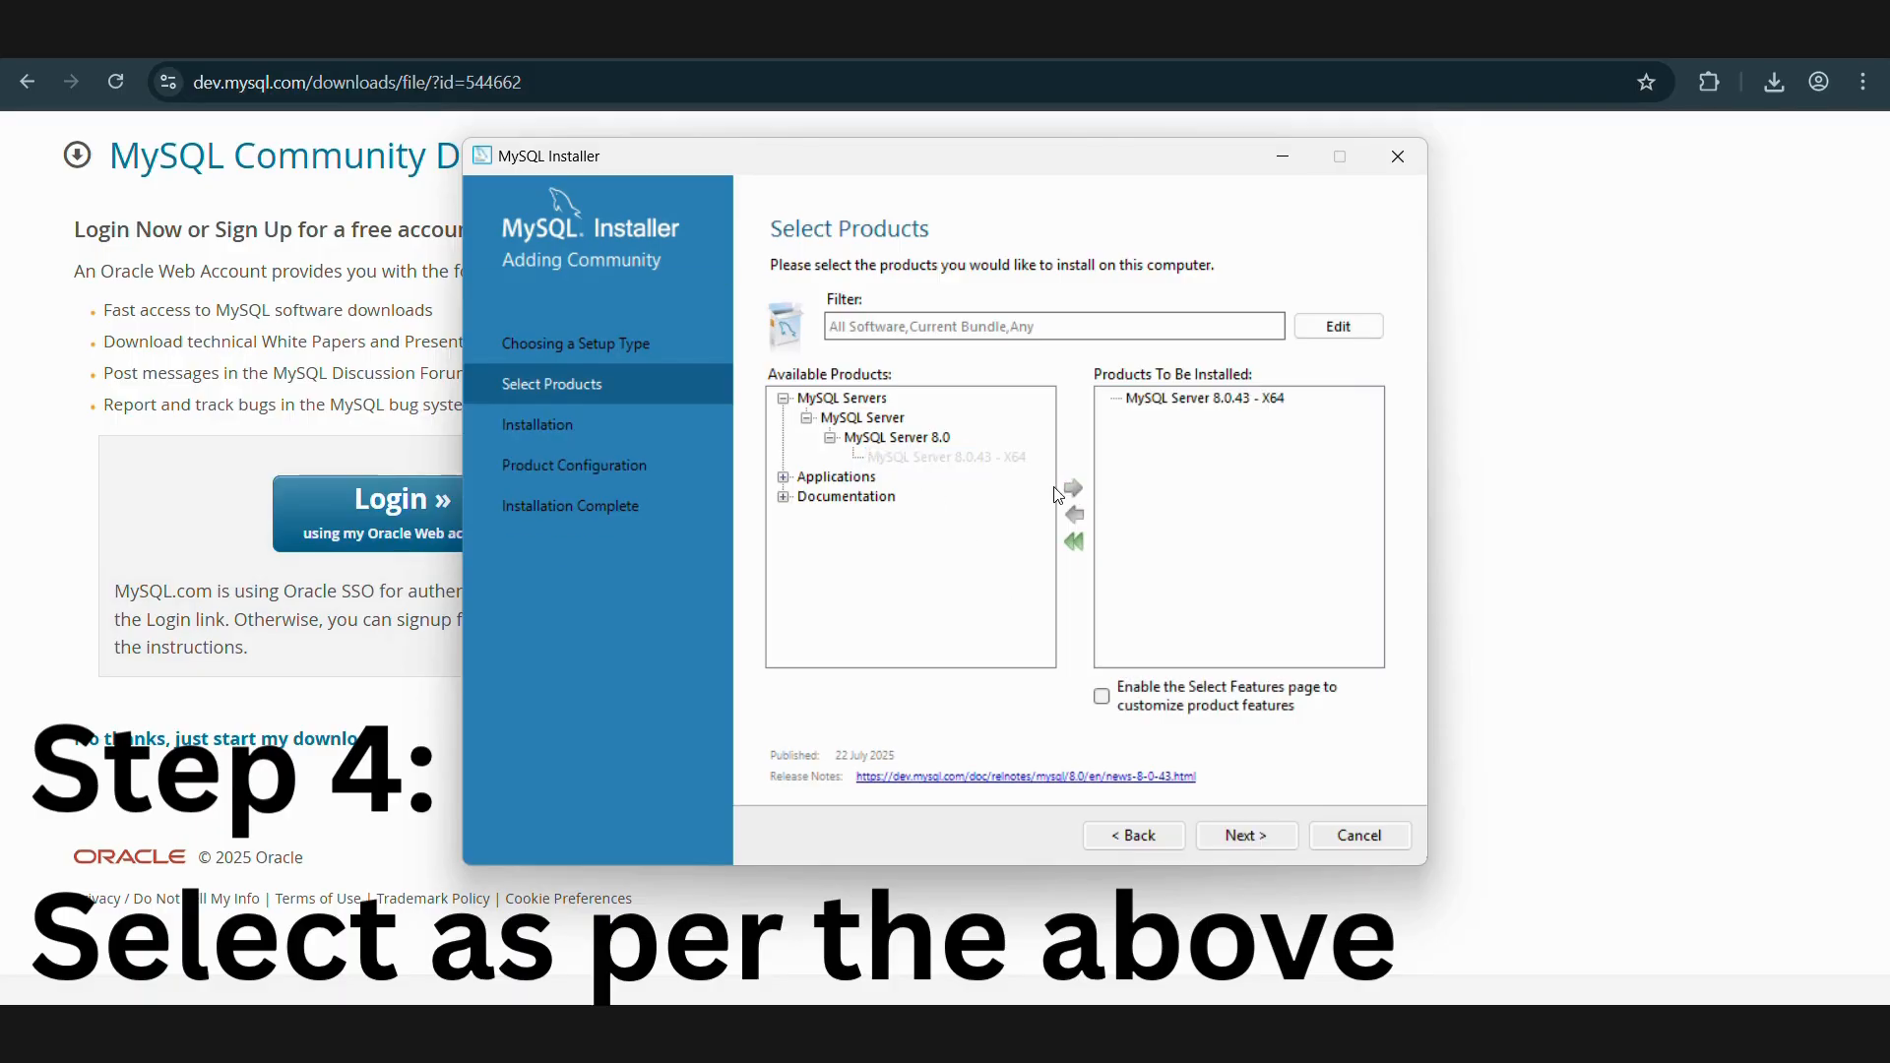
- Add MySQL Workbench 8.0.43 - X64 from Applications to the products to be installed
click(783, 478)
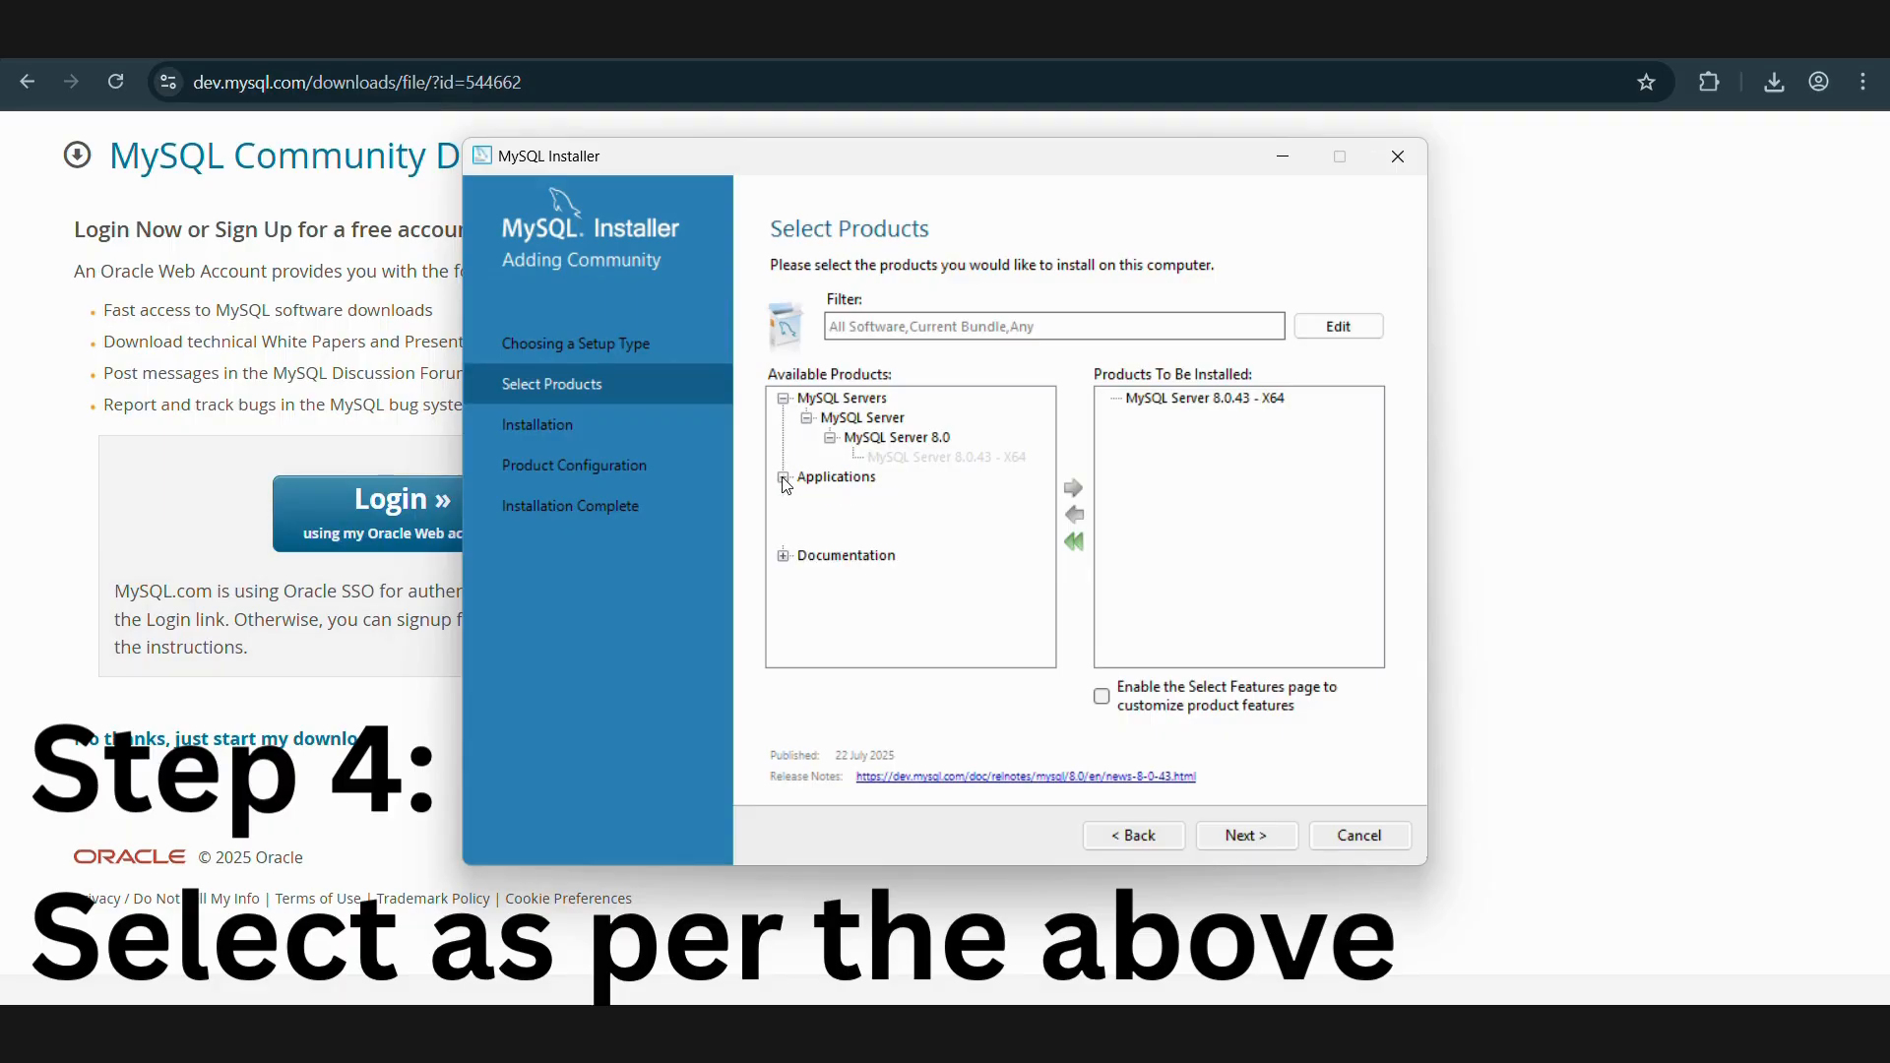
click(807, 497)
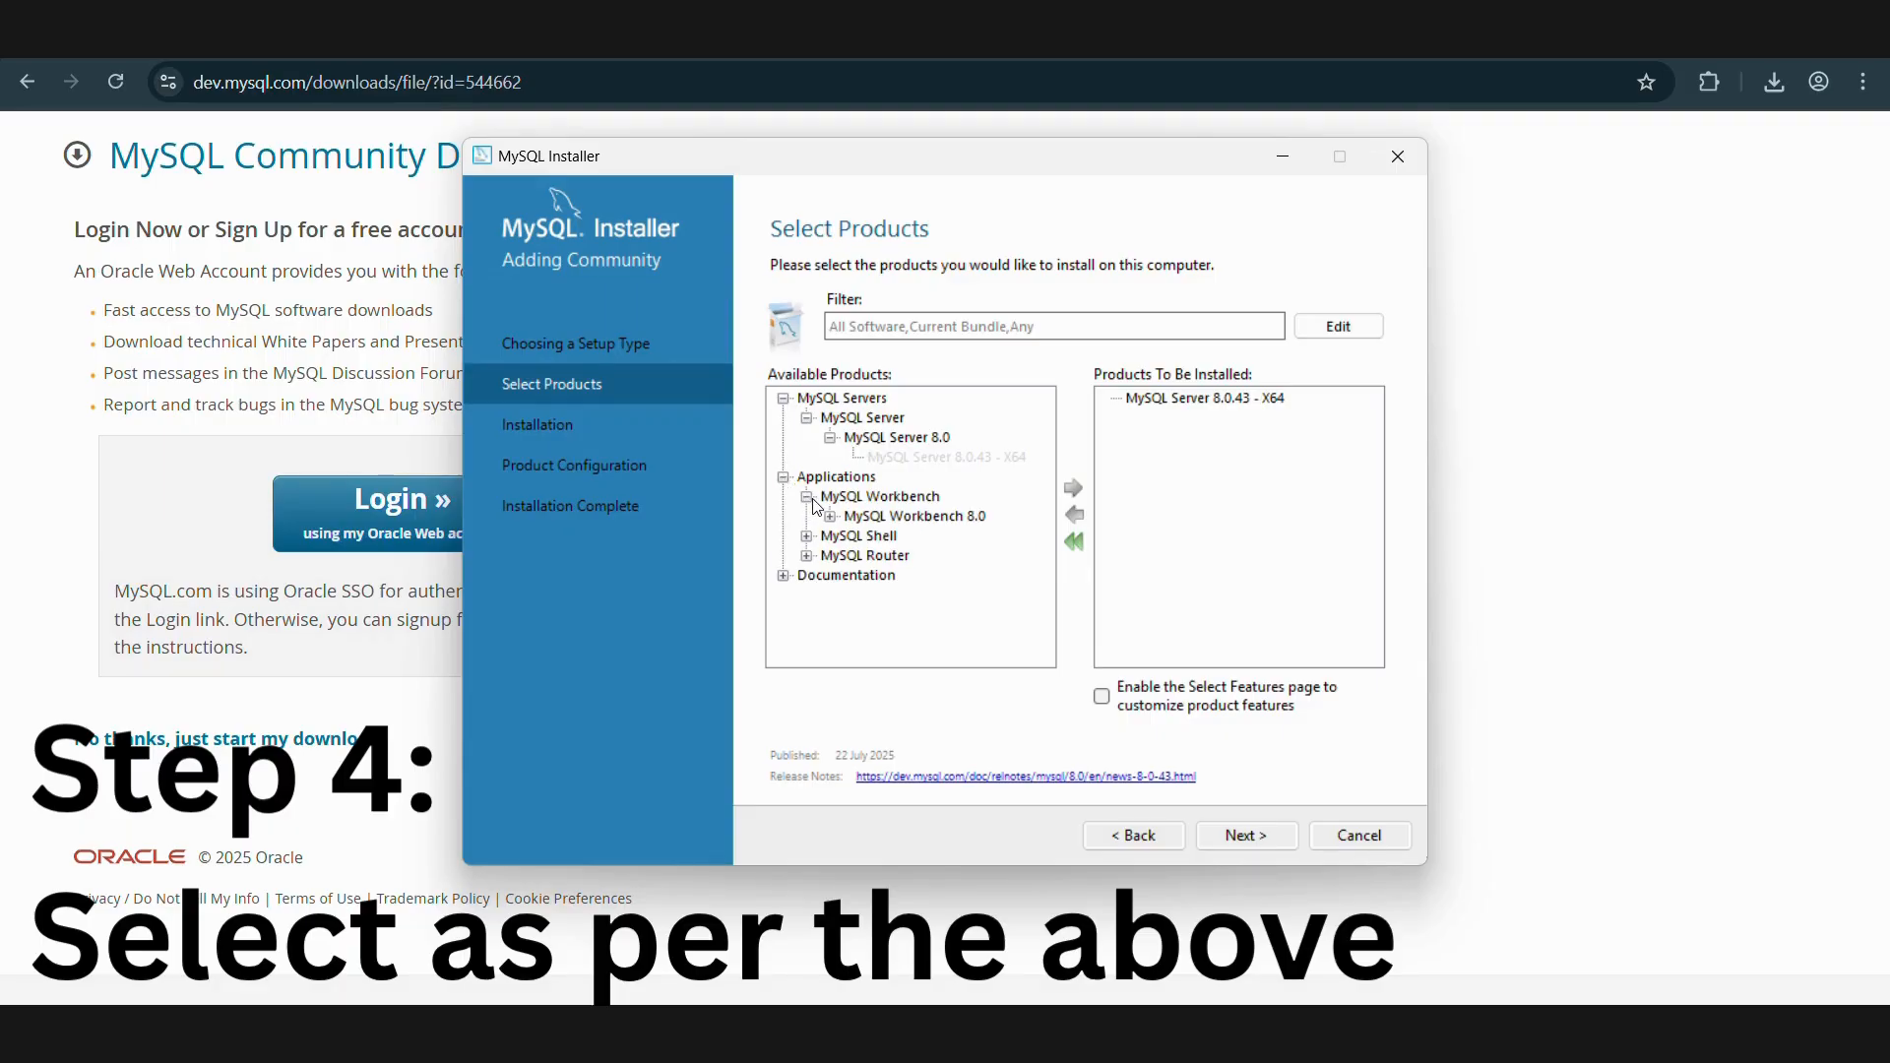
click(830, 517)
click(882, 538)
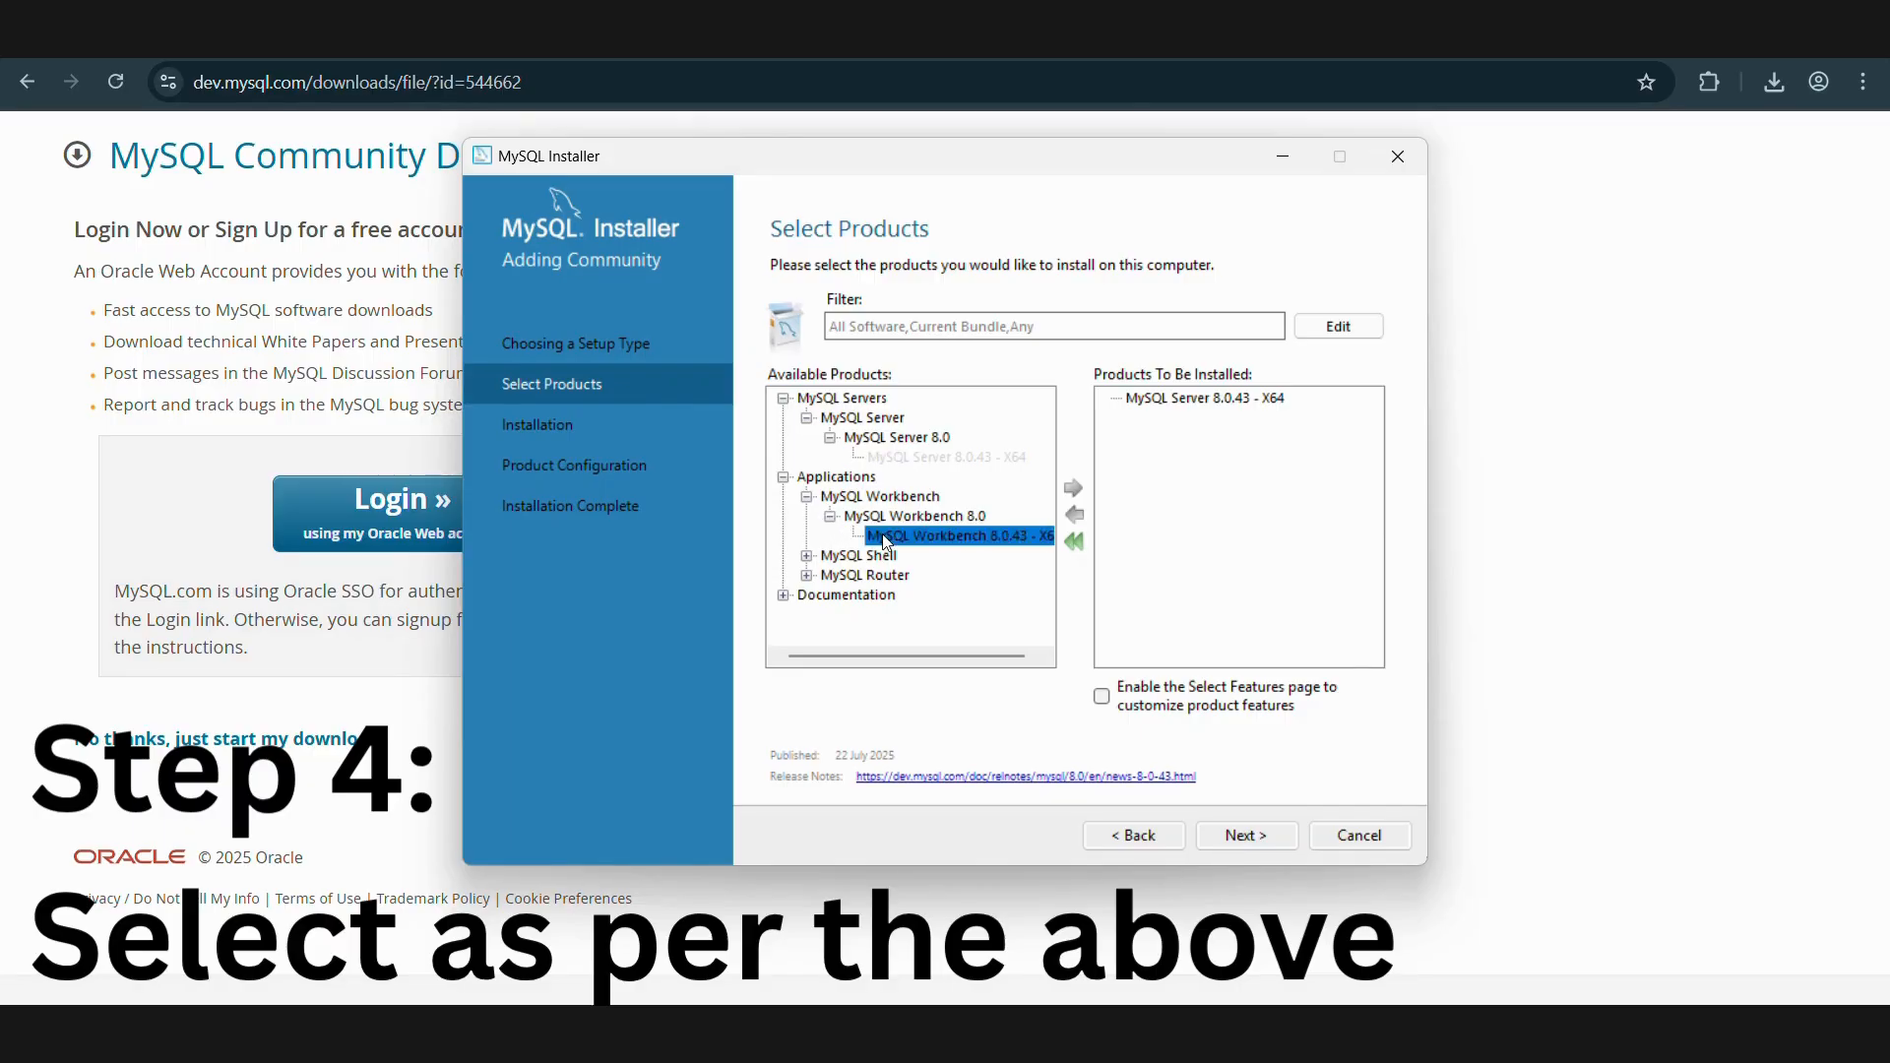
click(1080, 495)
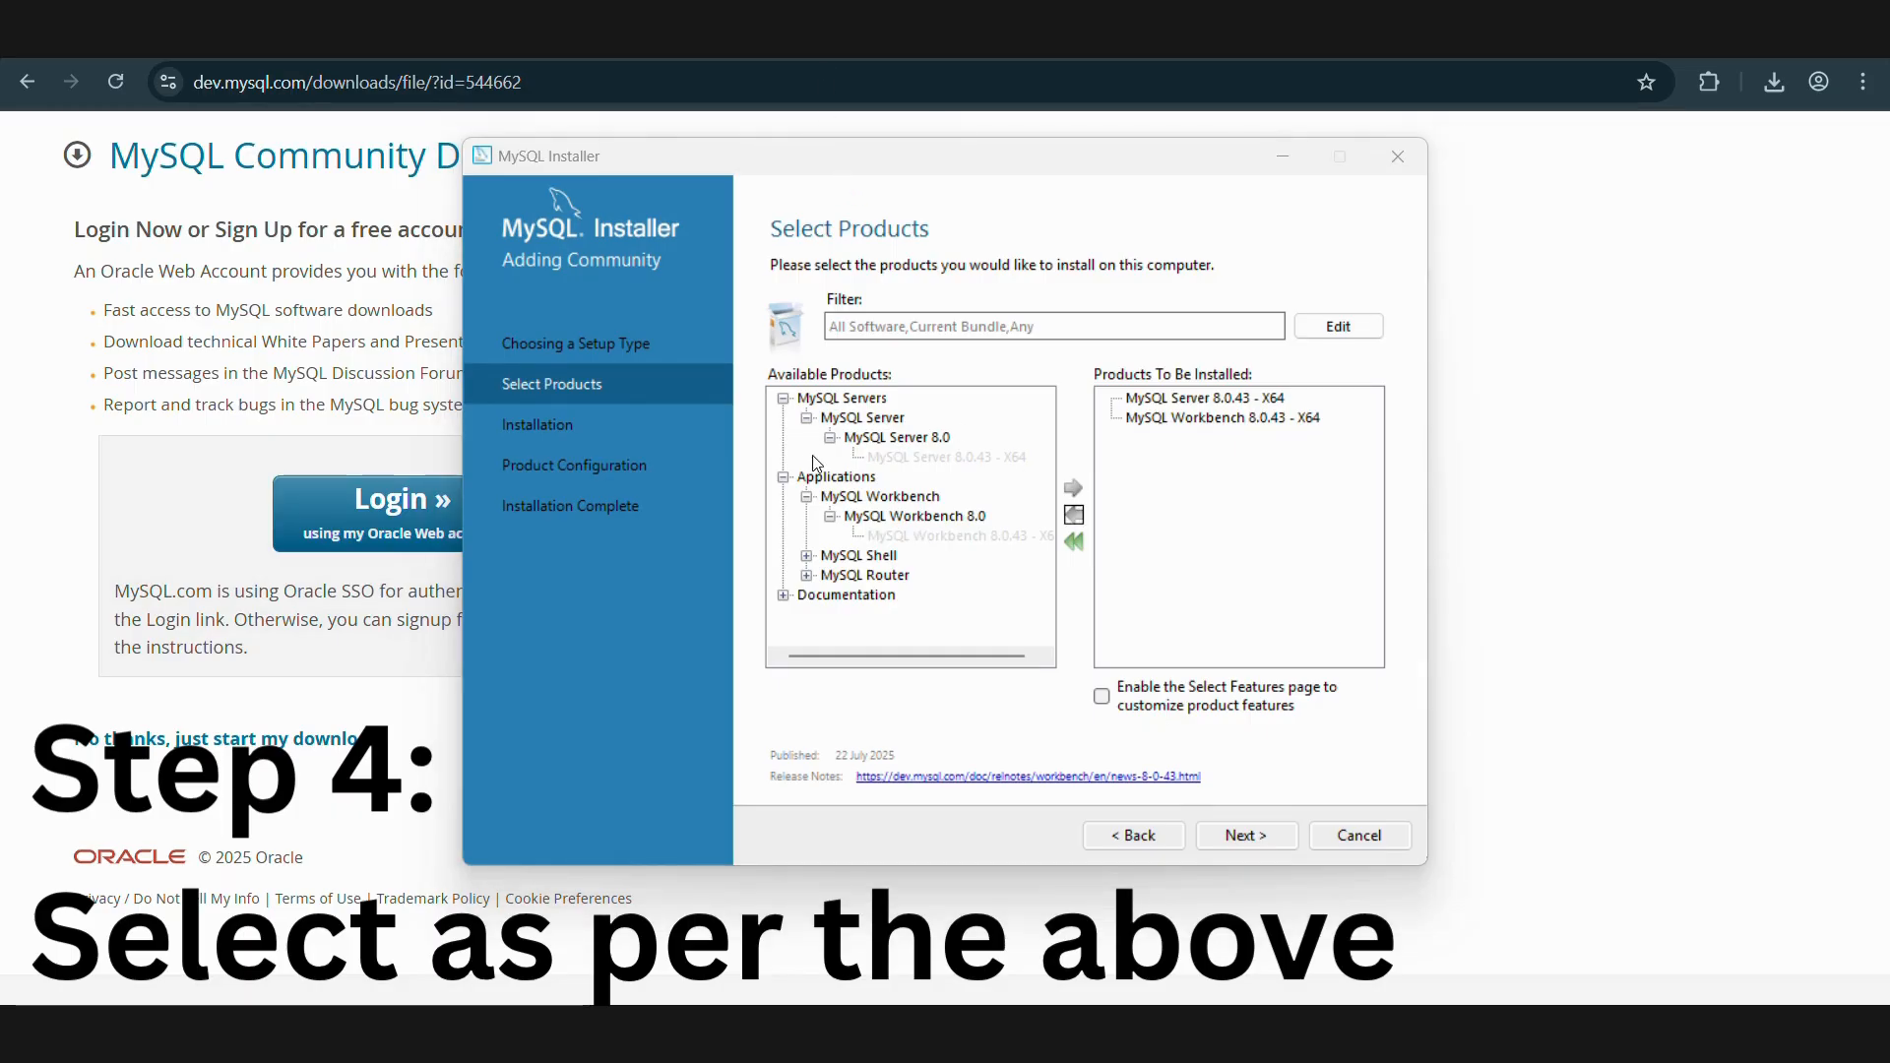
- Add MySQL Shell 8.0.43 - X64 to the products to be installed and accept the product selection
click(808, 555)
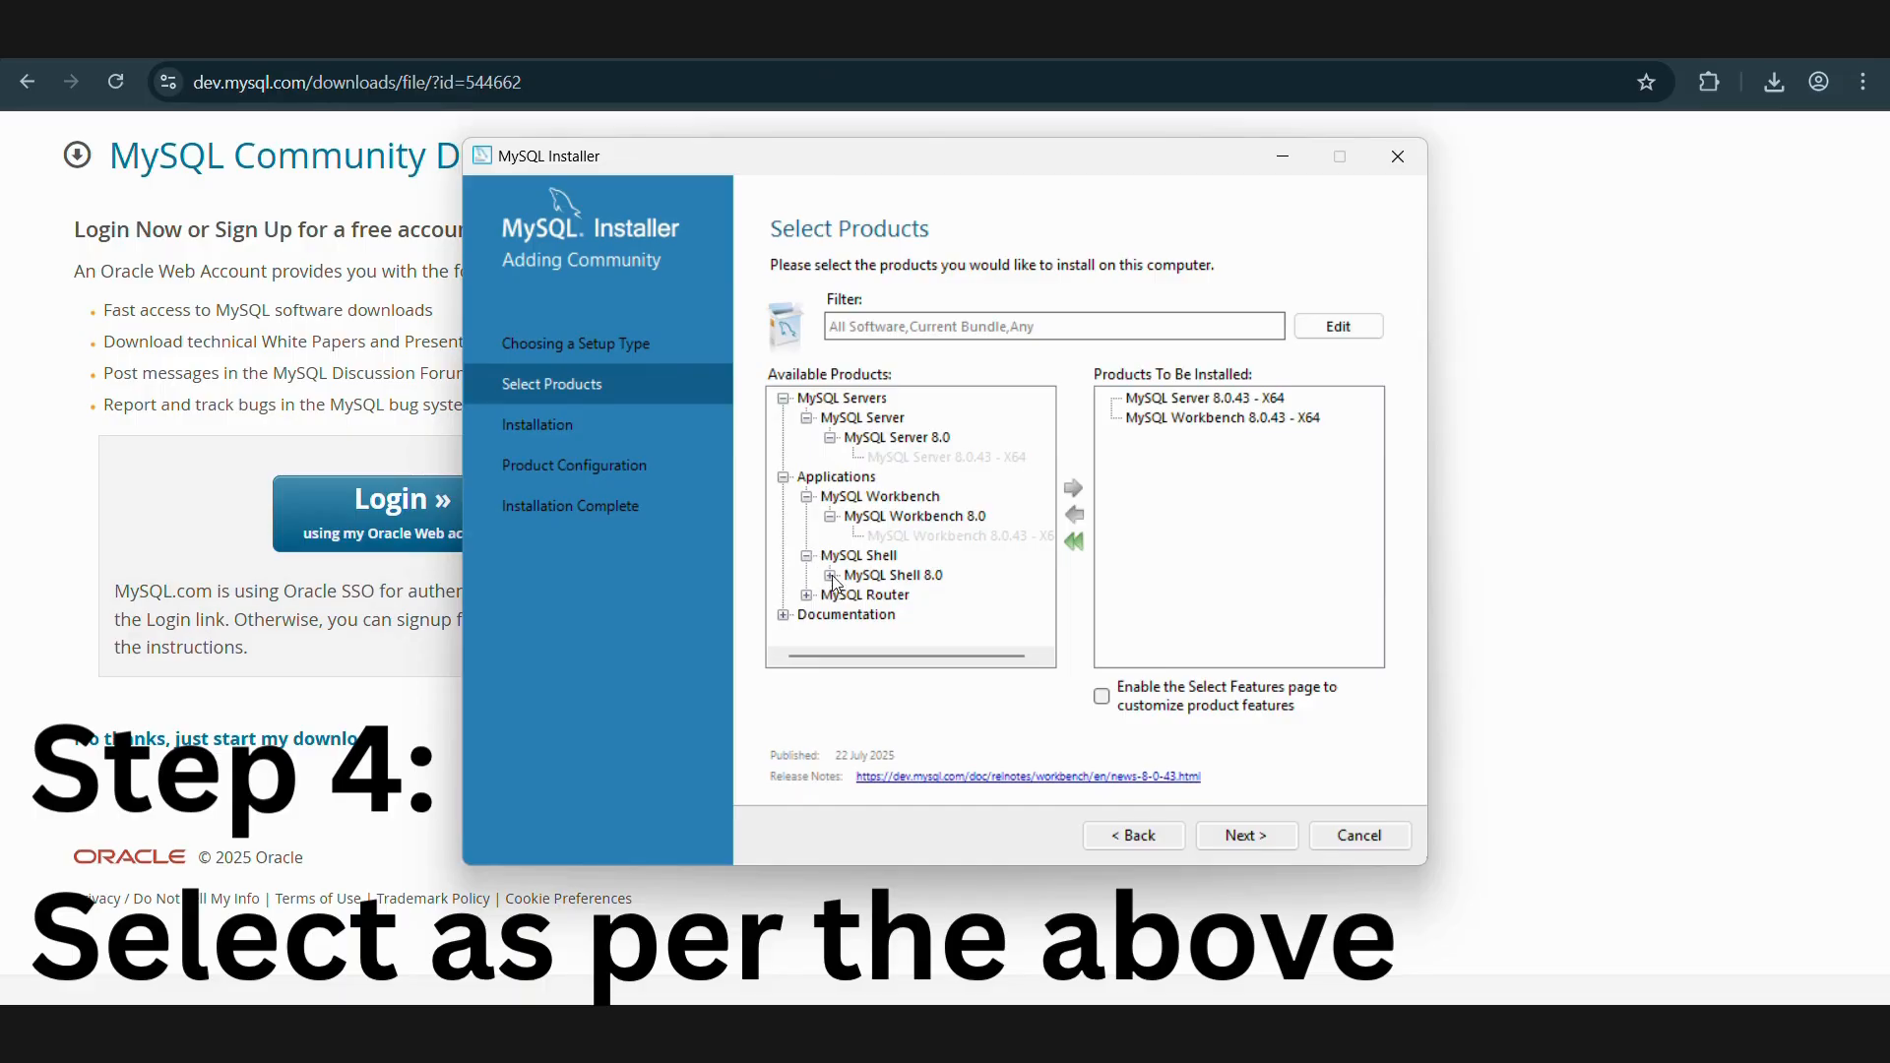
click(830, 575)
click(879, 598)
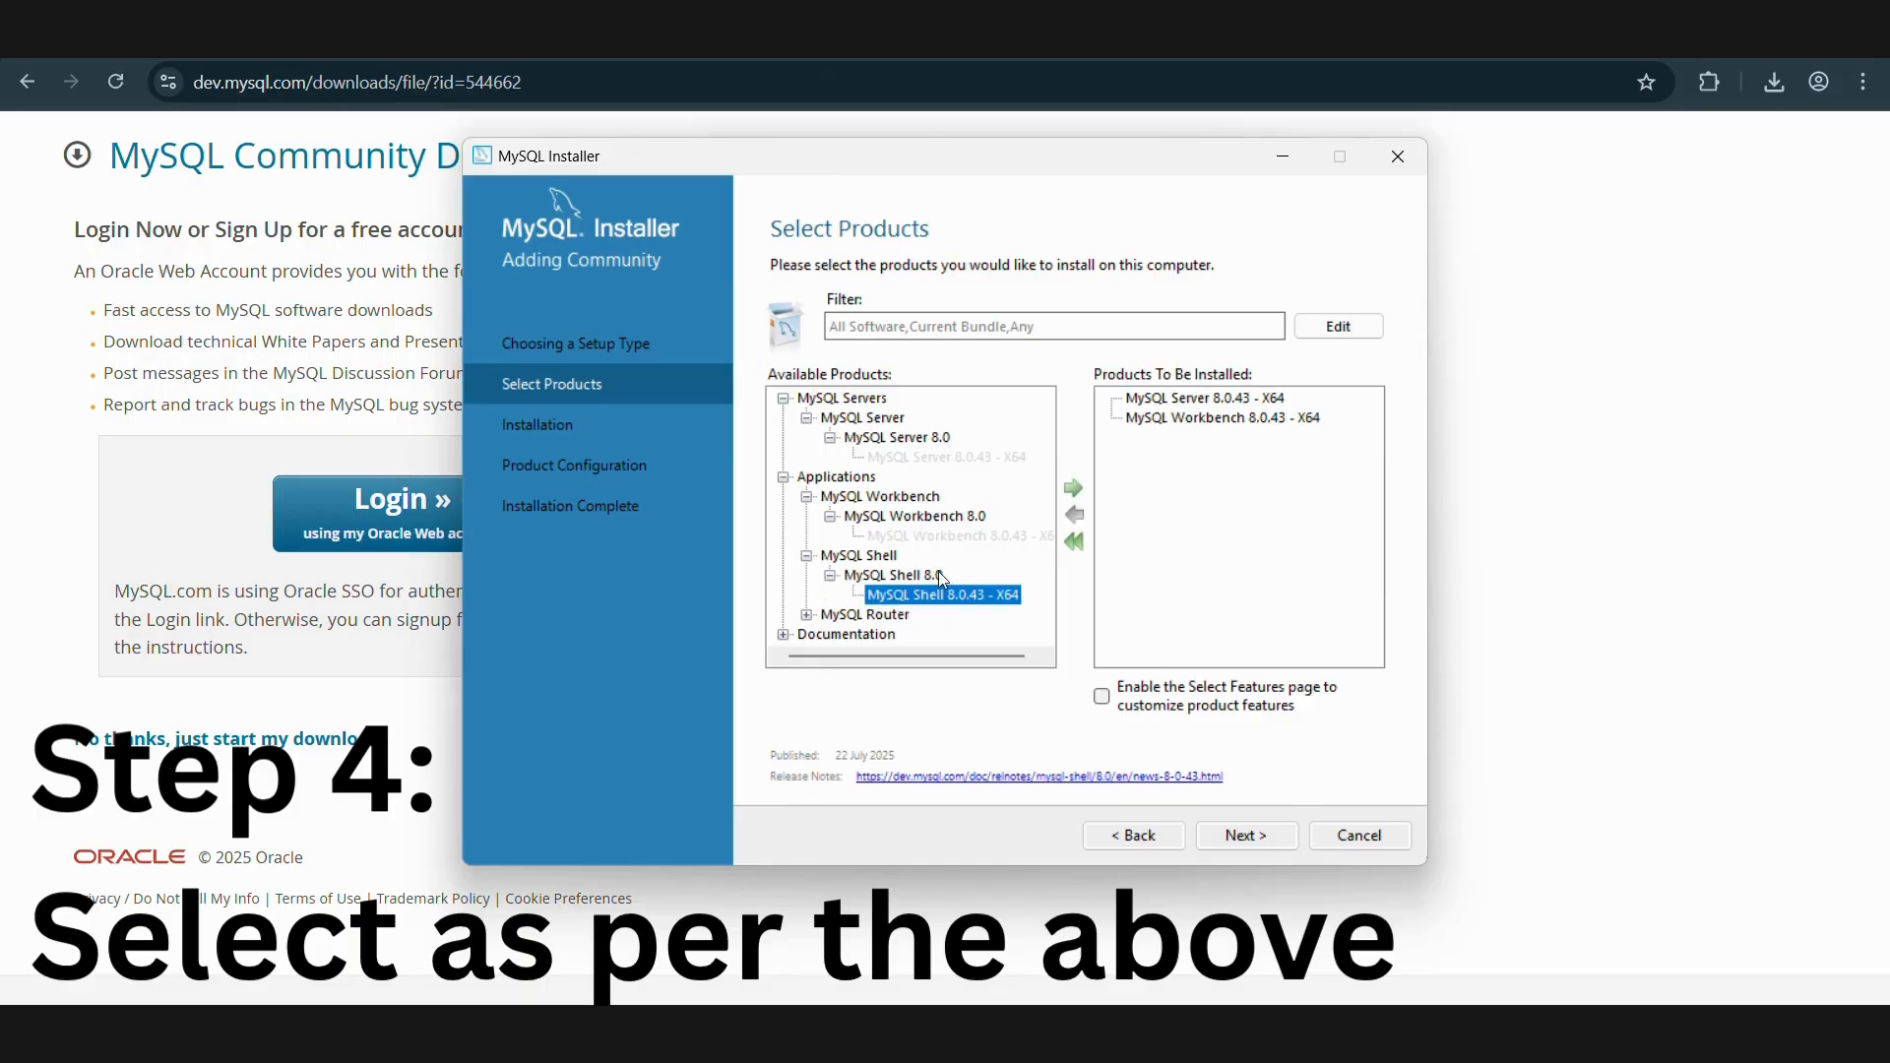
click(1074, 492)
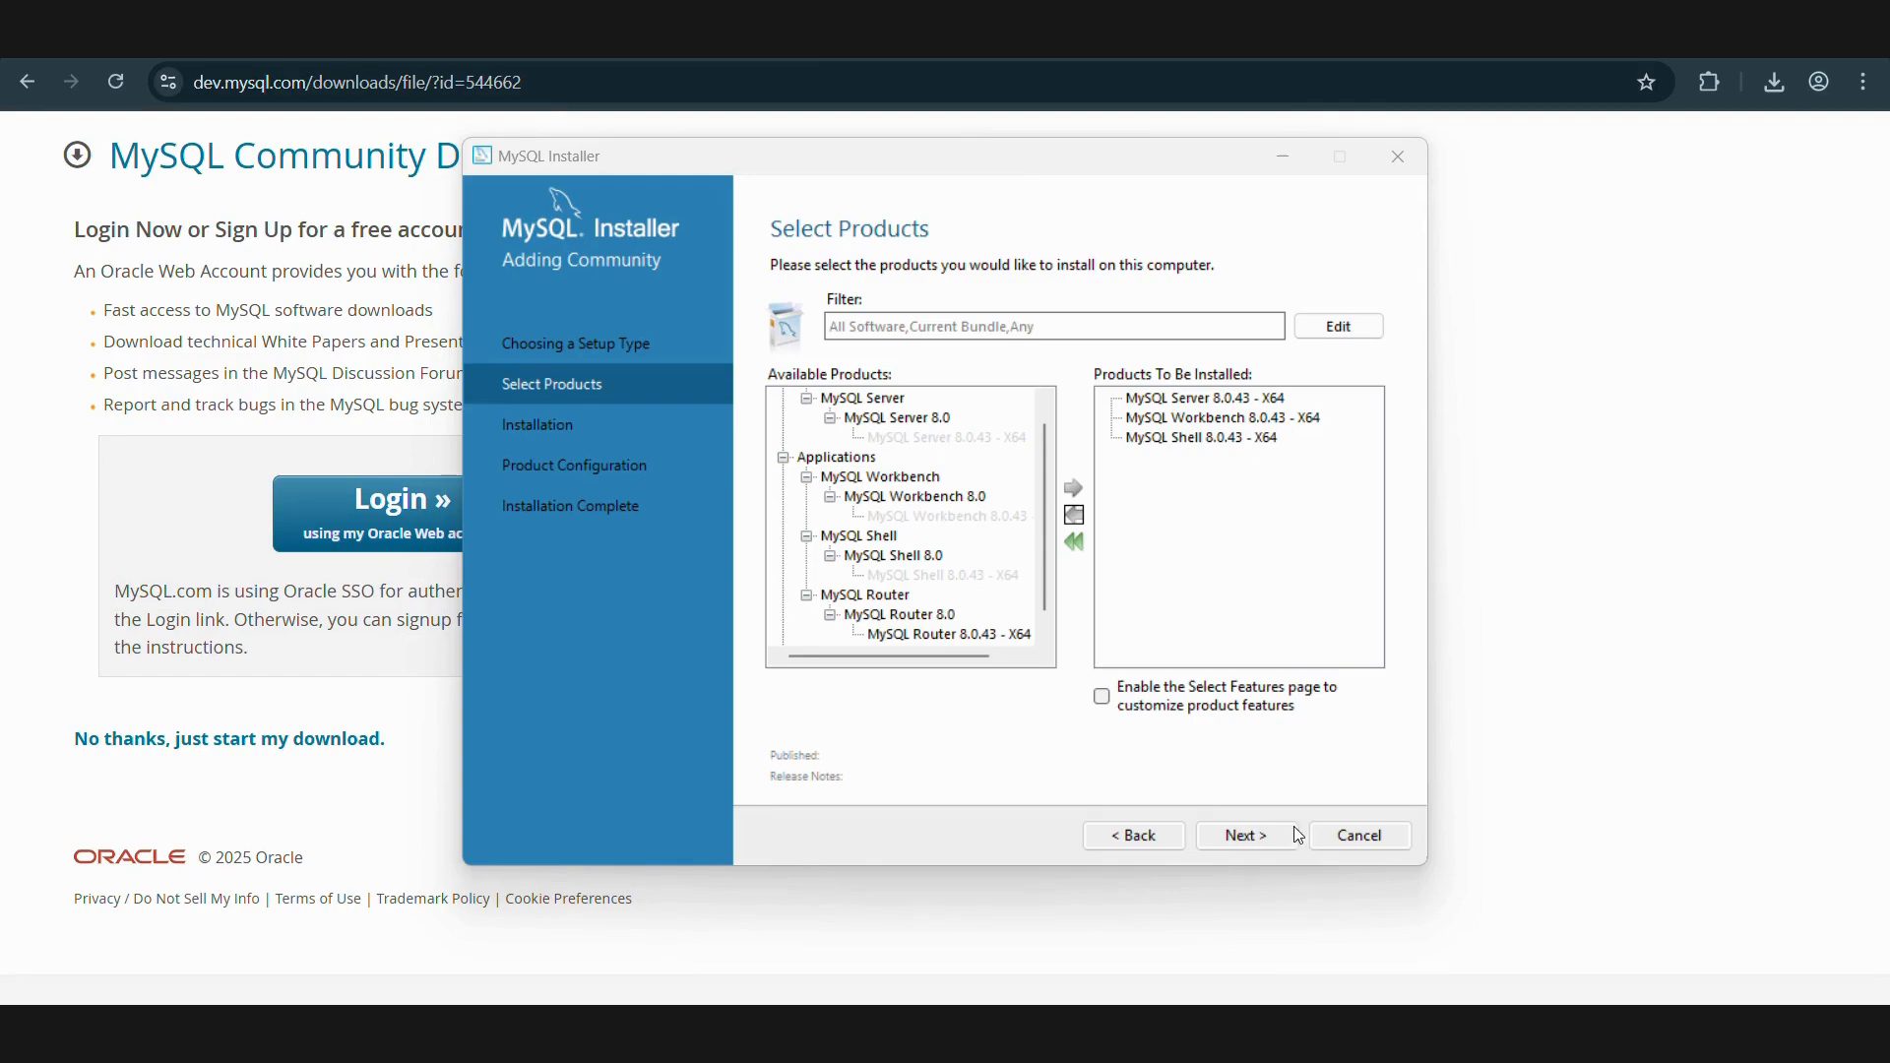
click(1255, 835)
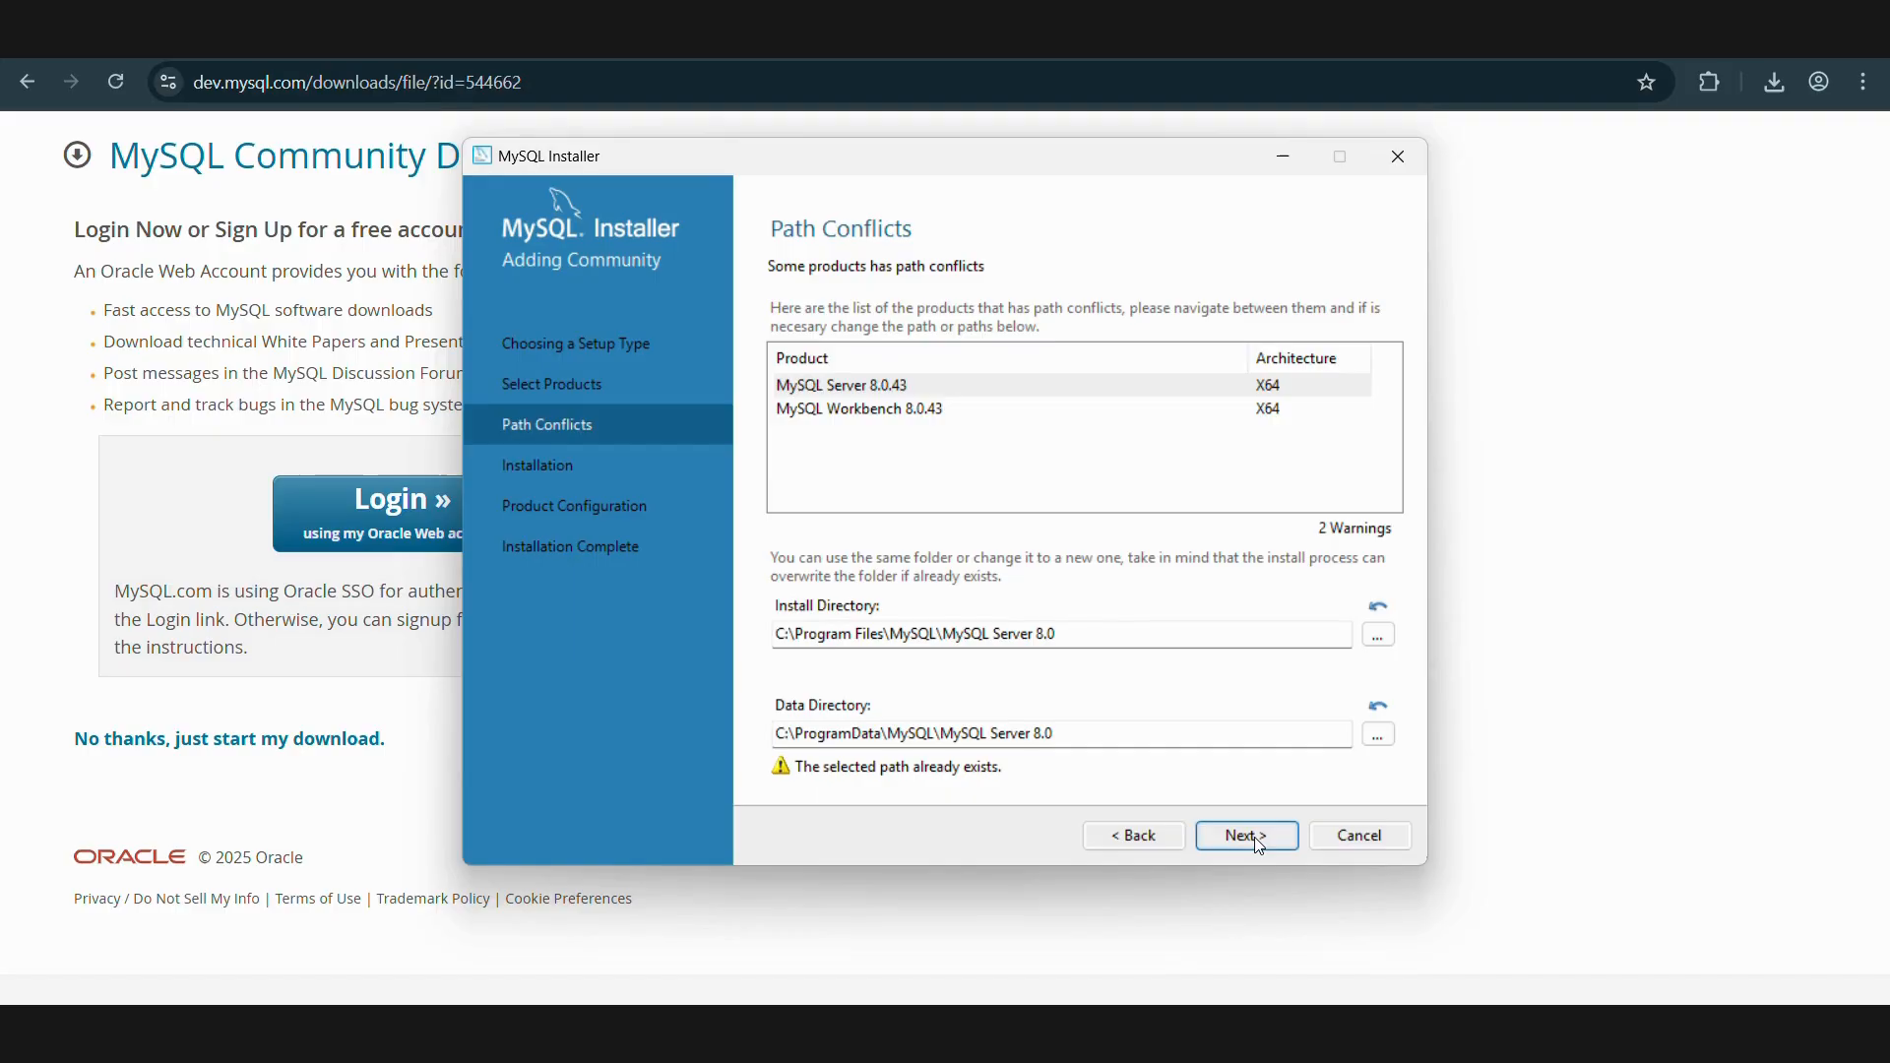
- Keep the existing install and data directories despite the path conflicts, and execute the installation of the selected products
click(1248, 836)
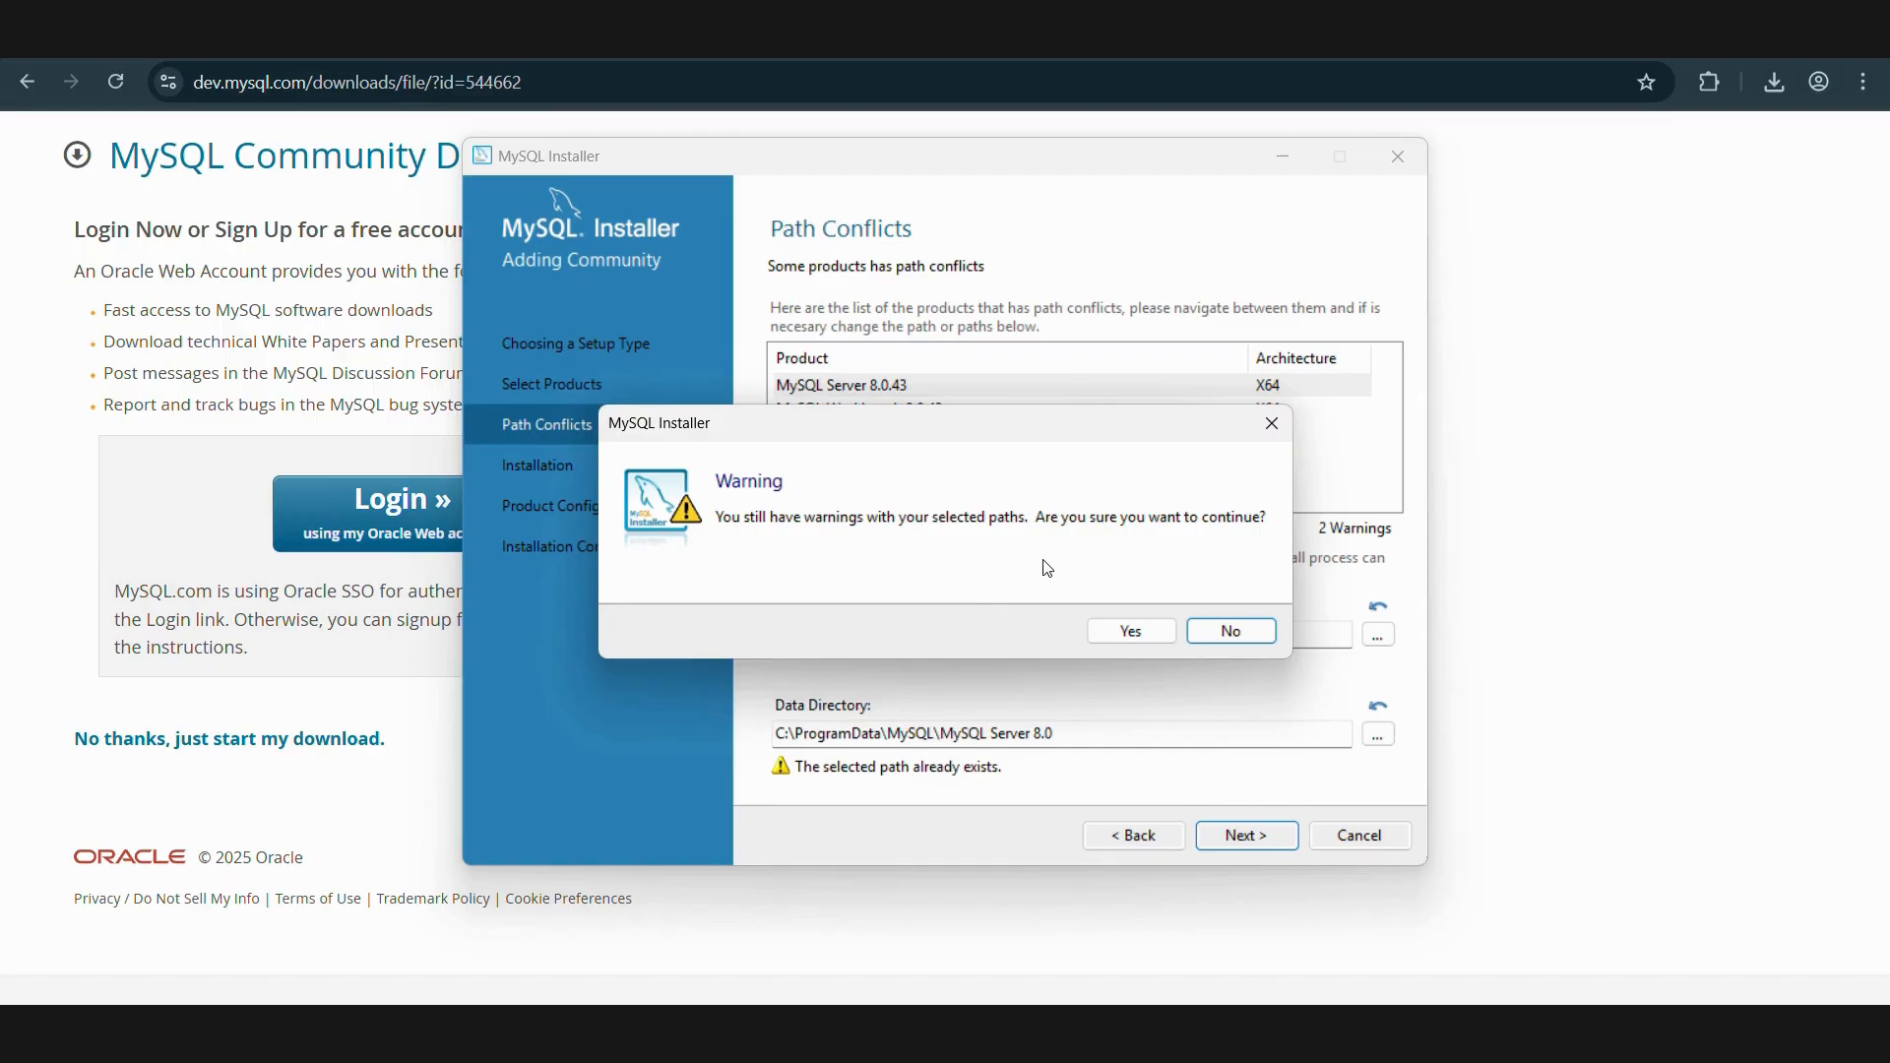
click(1131, 631)
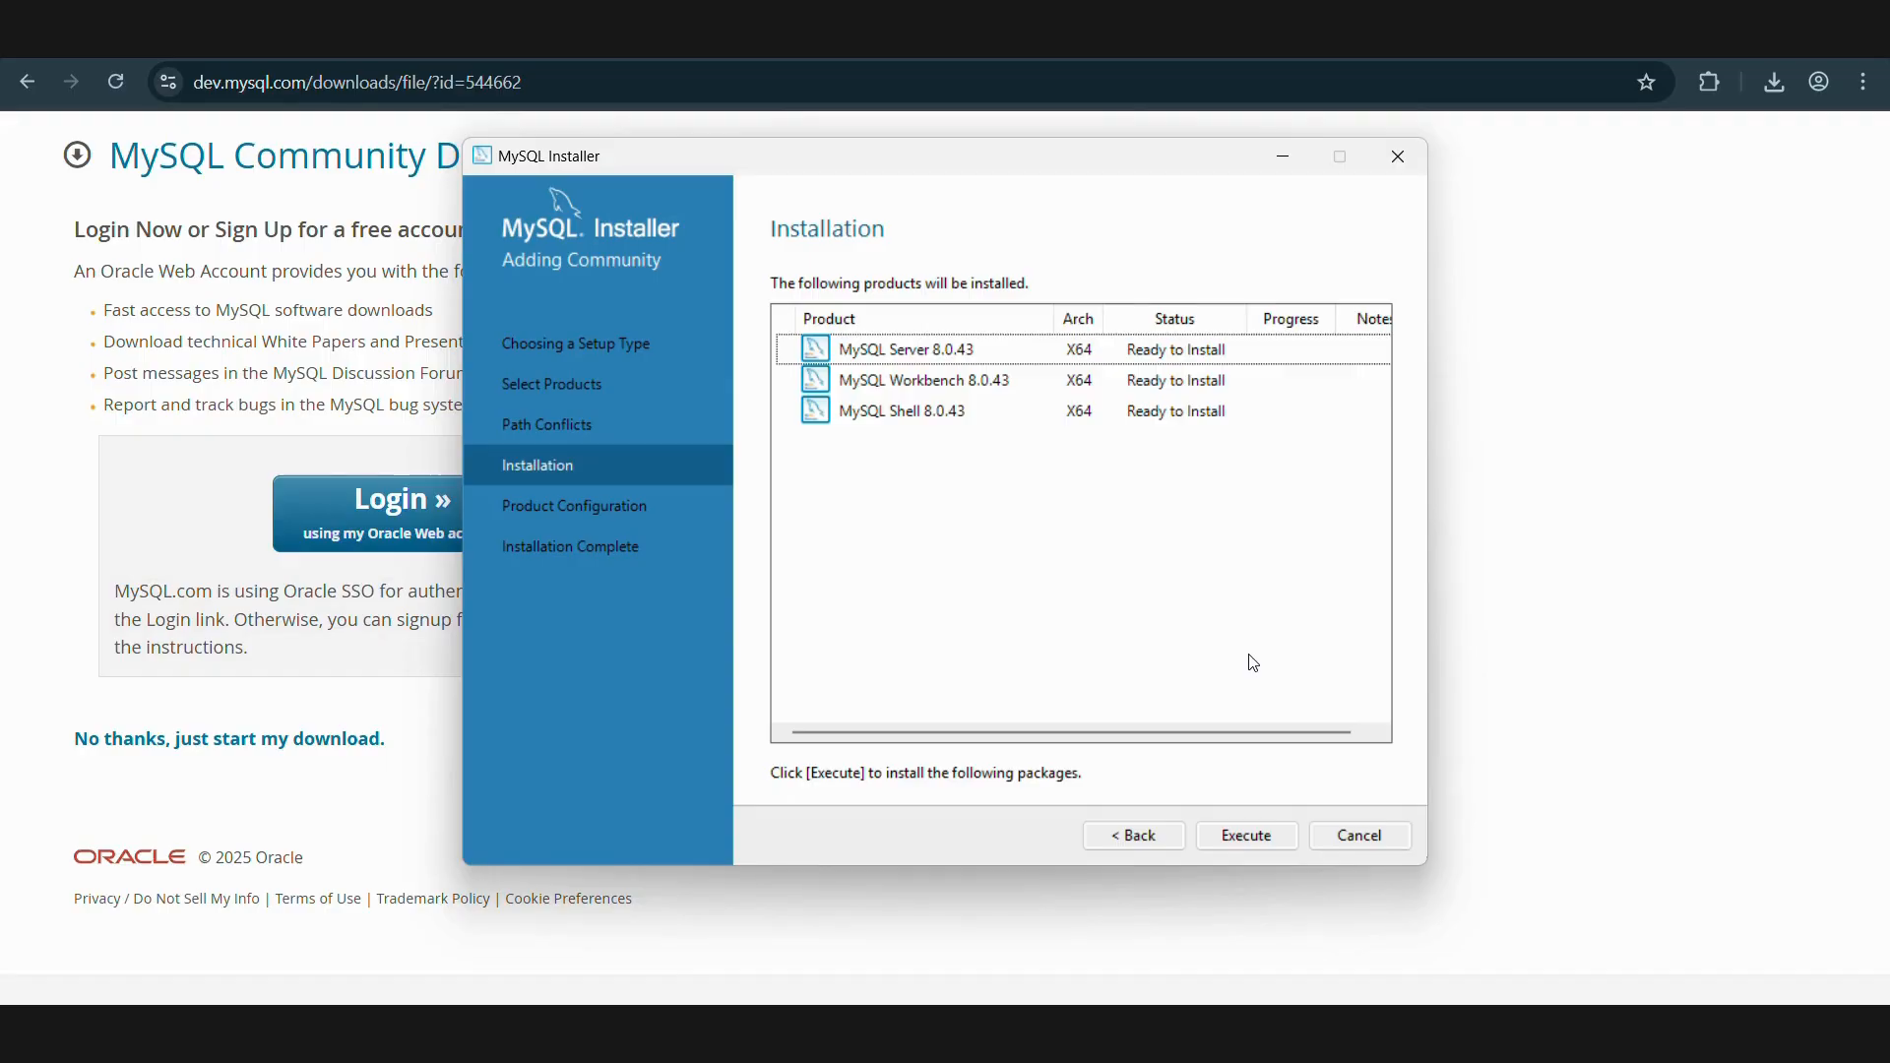
click(1261, 844)
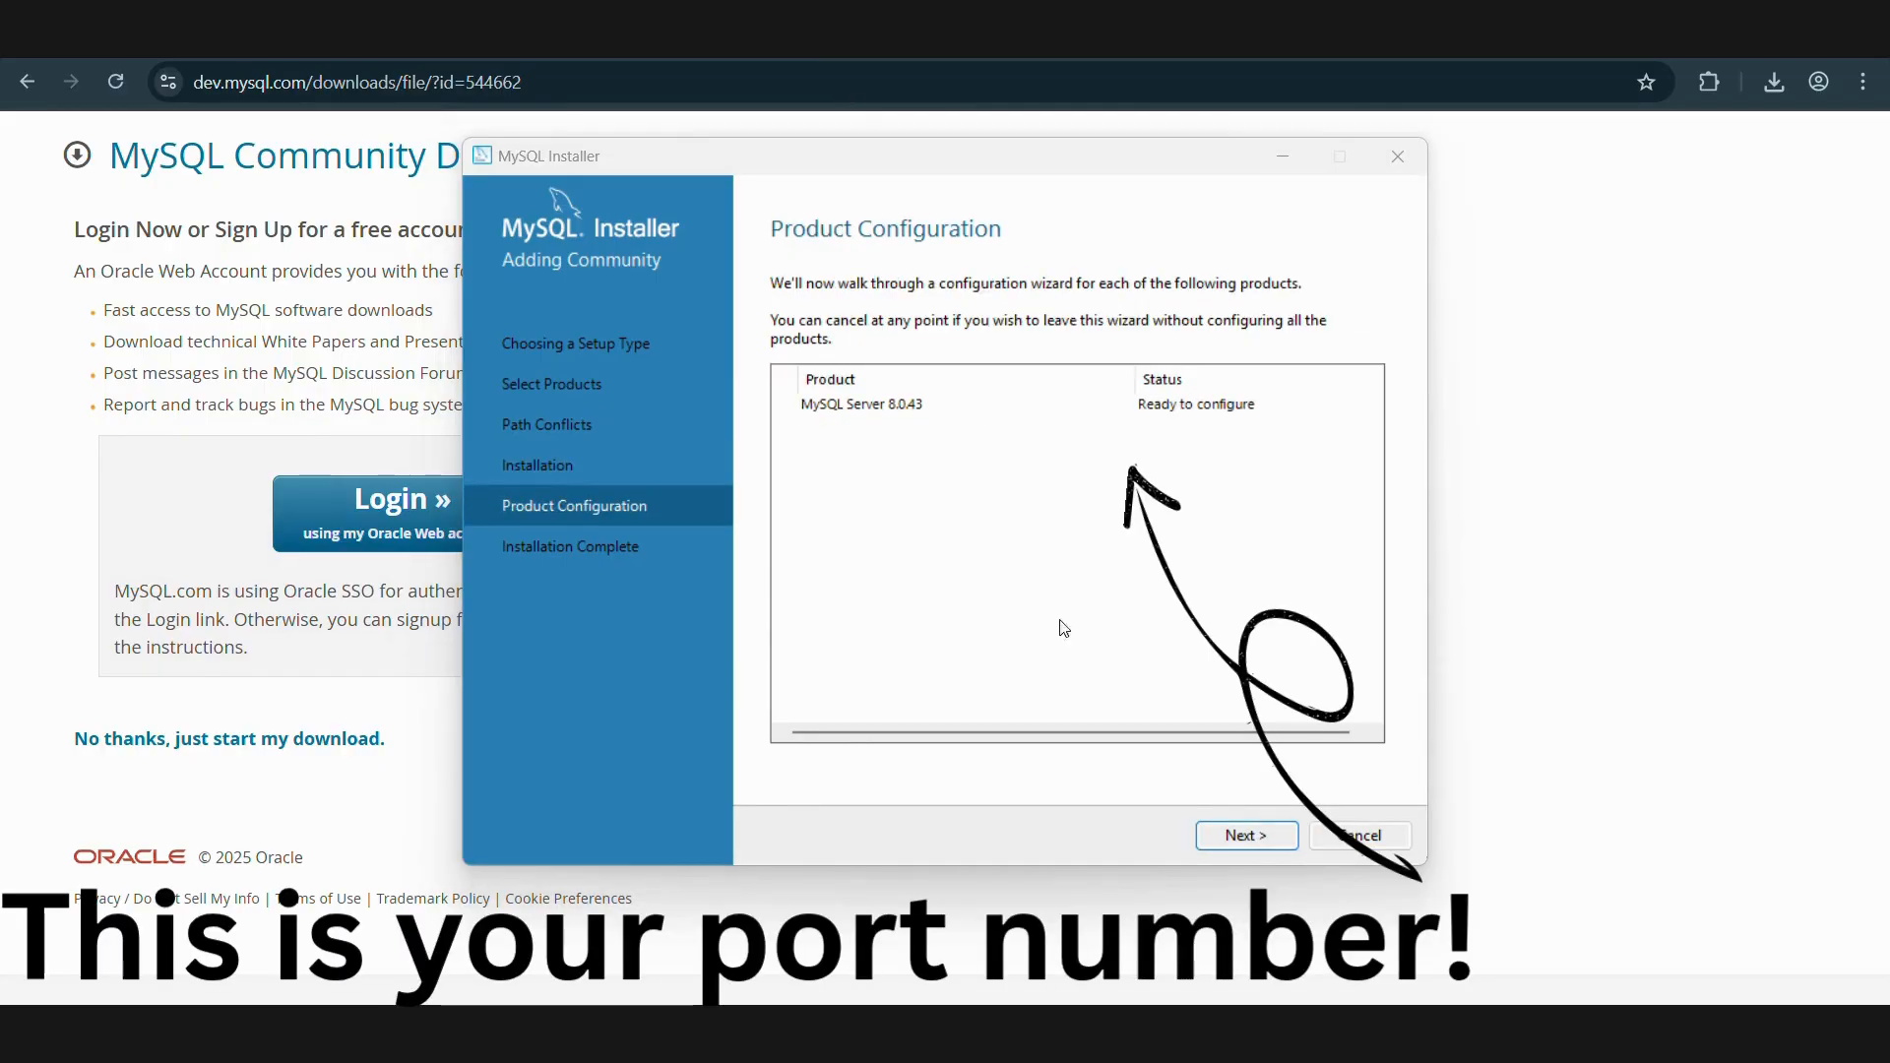
- Start configuring MySQL Server and accept the Development Computer type with TCP/IP port 3308
click(1233, 852)
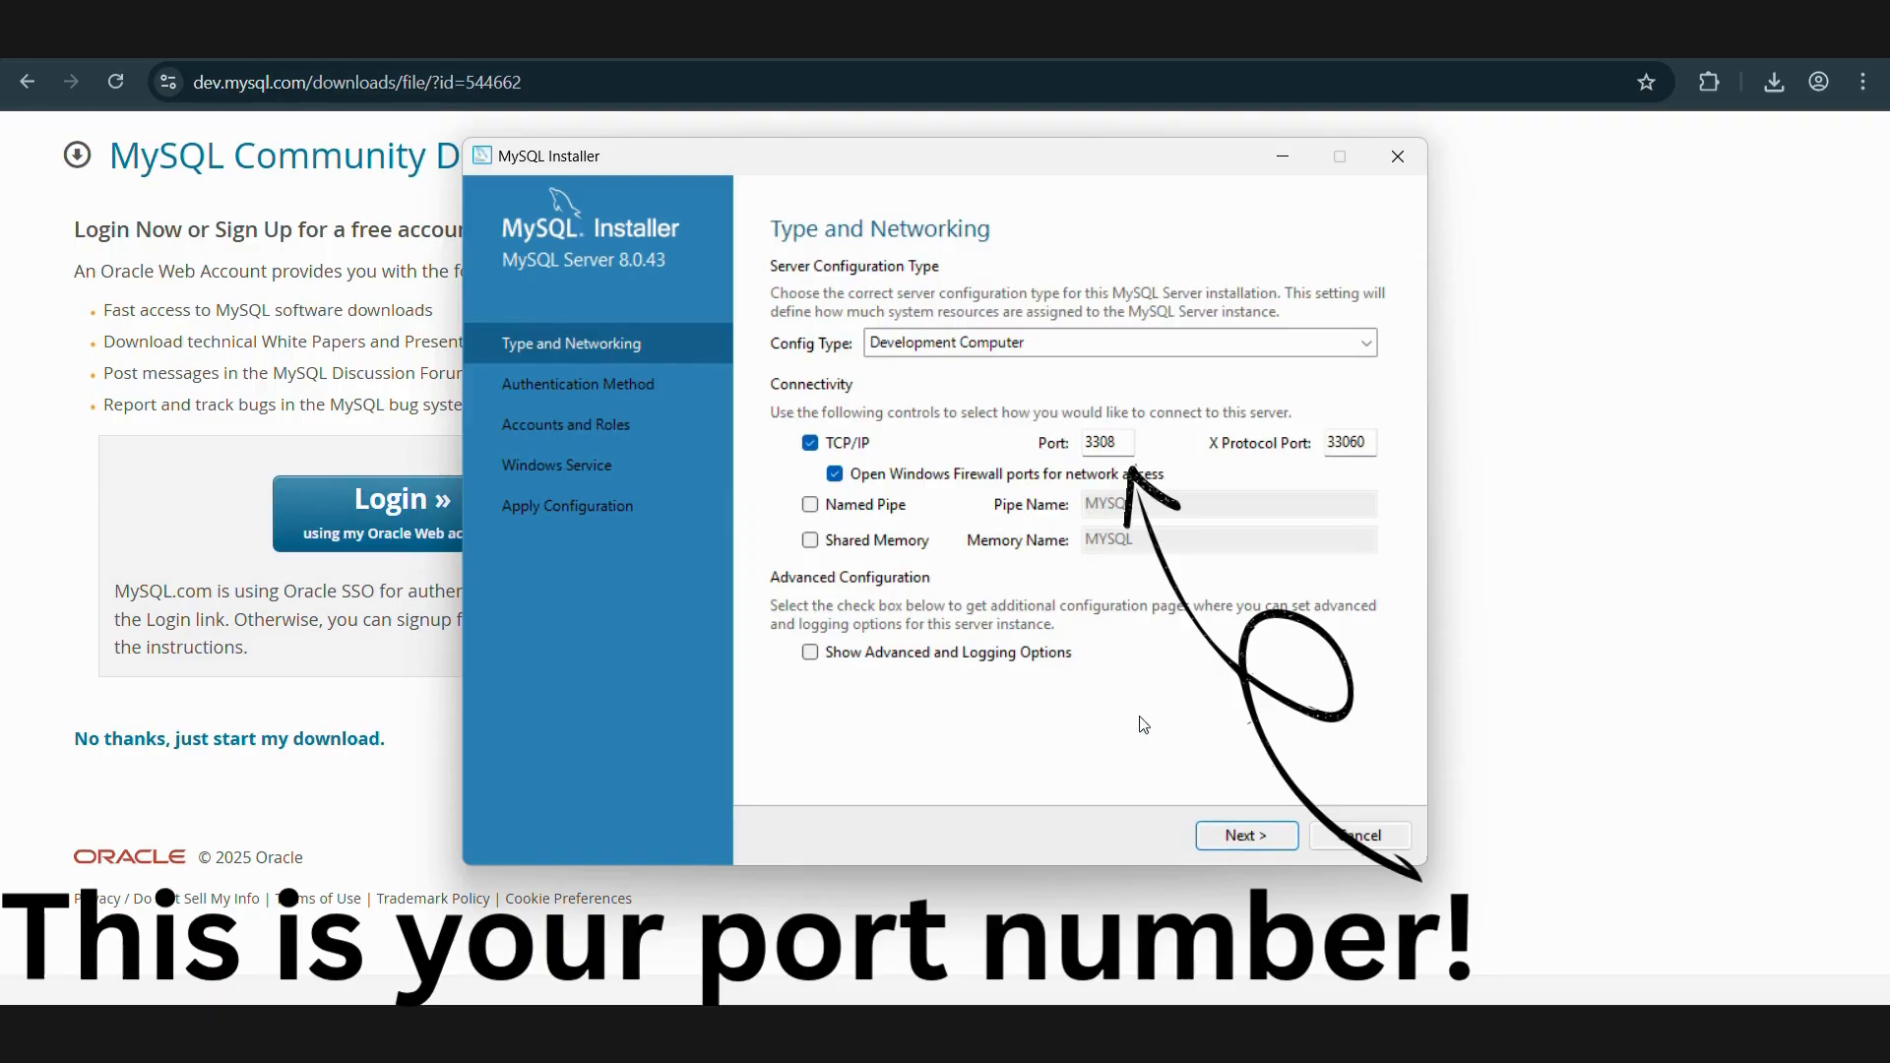
drag(1132, 443, 1091, 454)
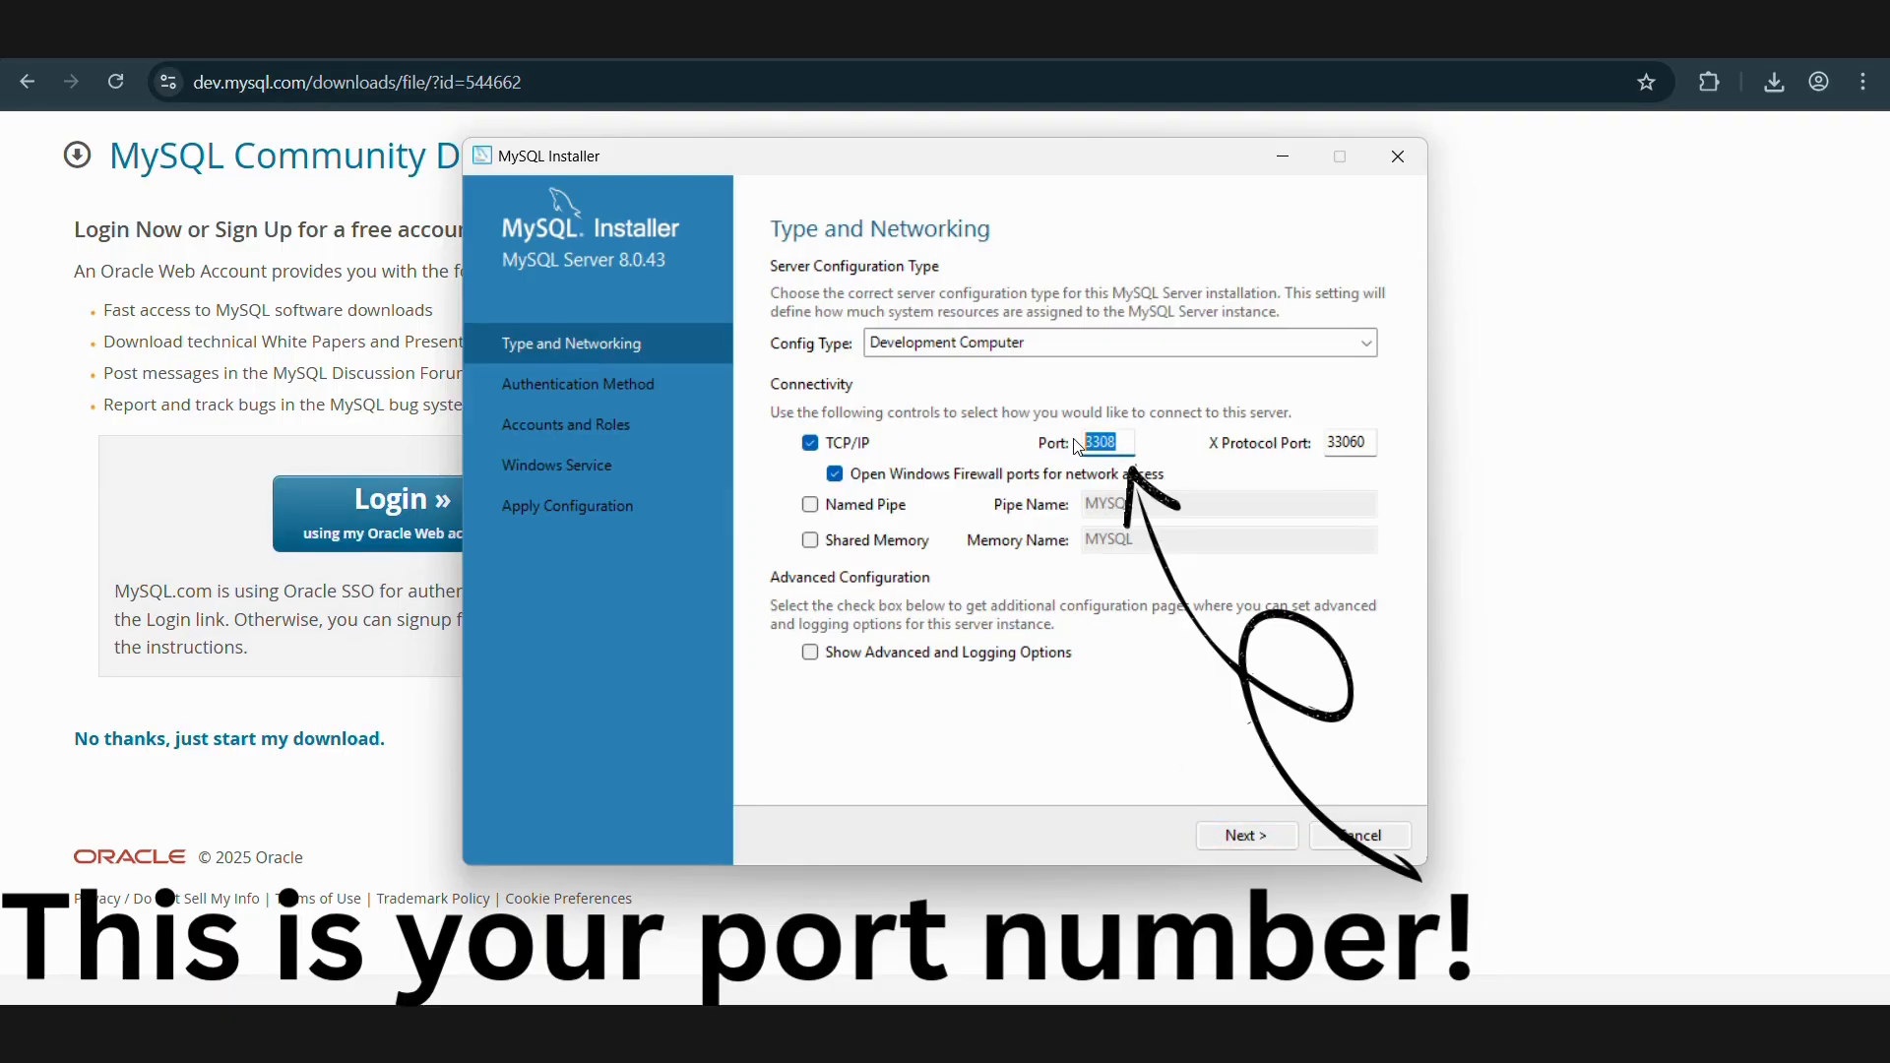
click(1246, 836)
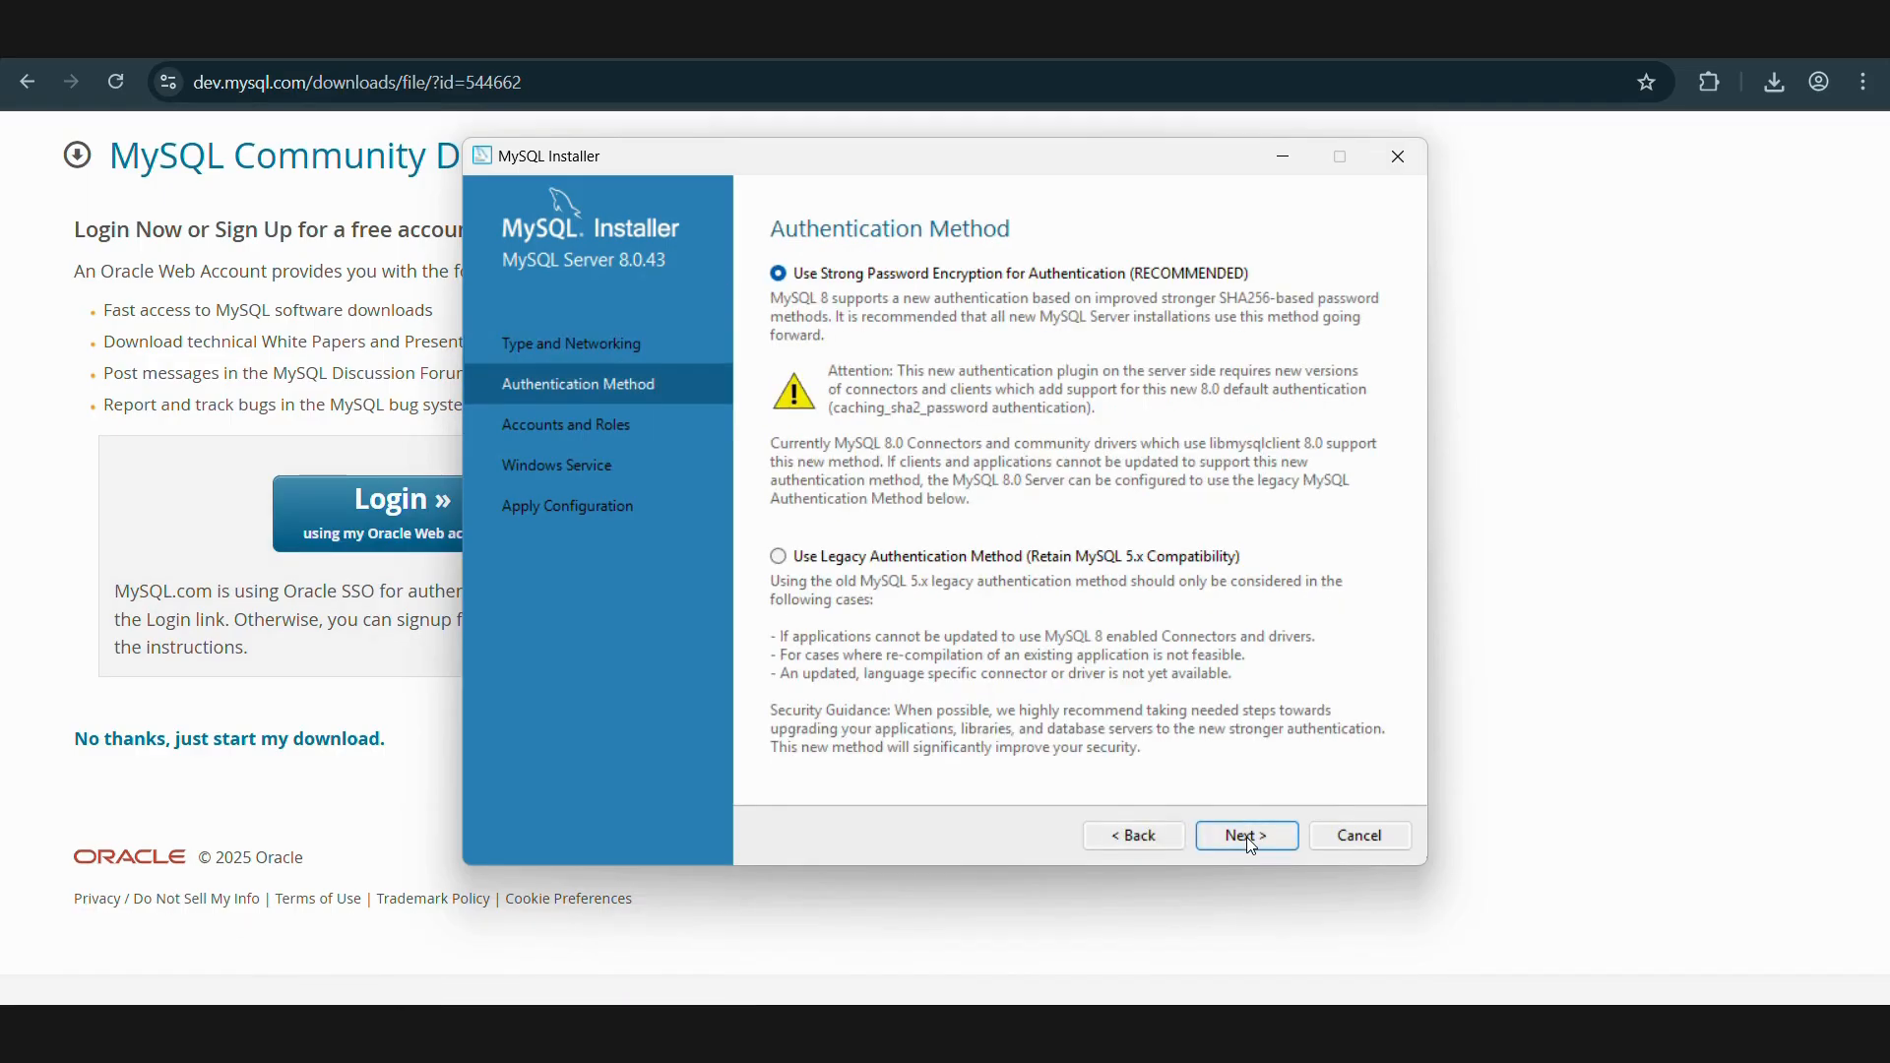